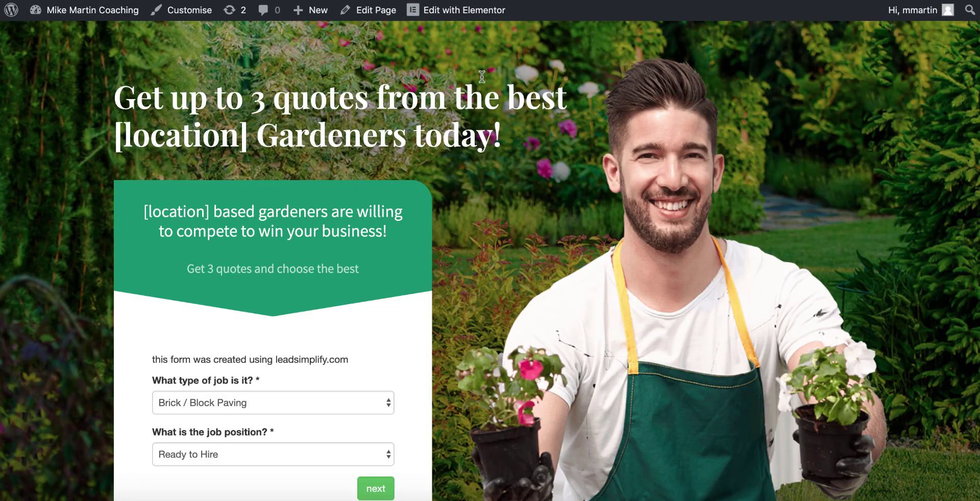
On the gardener quote form, choose Garden Shed / Playhouse and Just Pricing Up, then continue
click(347, 259)
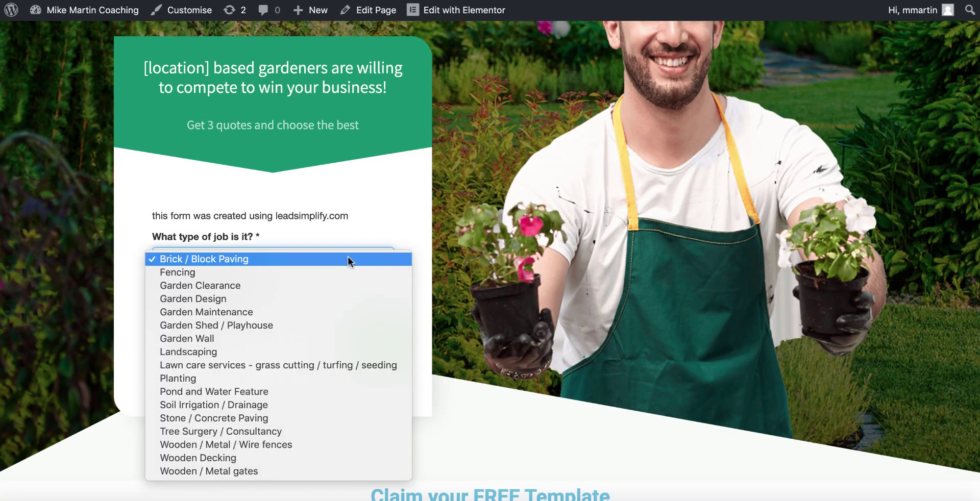
click(213, 326)
click(306, 311)
click(247, 327)
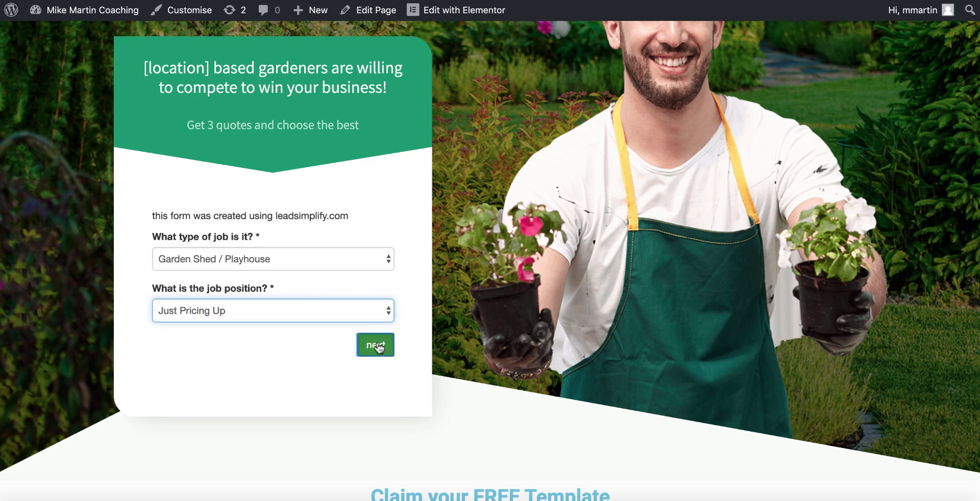
click(376, 344)
Enter the job description 'uyhgfde', continue to the Name and Telephone step and focus Name
click(218, 268)
text(uyhgfde)
click(377, 398)
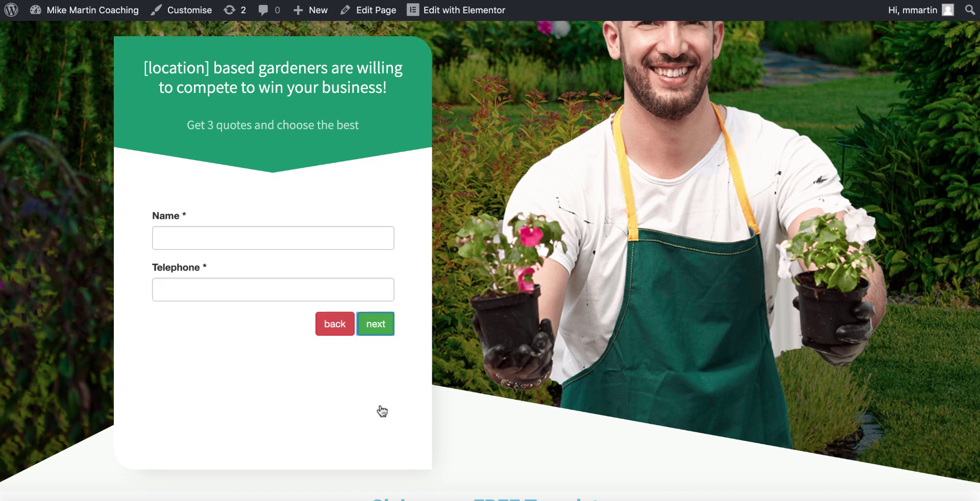
click(250, 228)
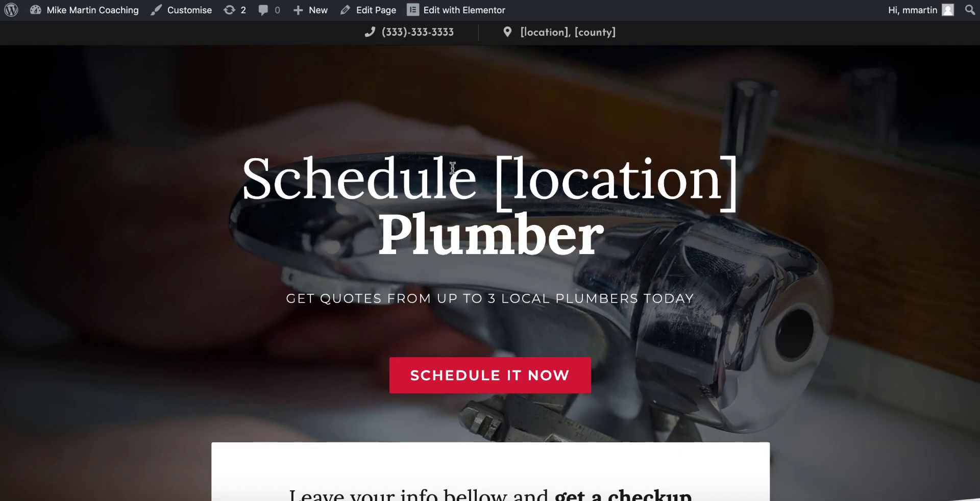
Set the plumbing form to Sprinkler System, 2 months +, insurance quote, Under £2,000
scroll(452, 168, down, 10)
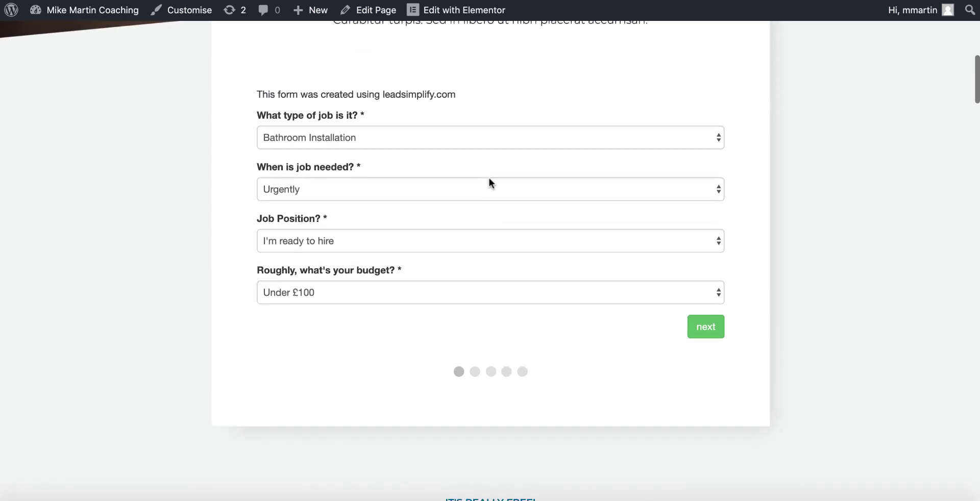
click(501, 138)
click(386, 232)
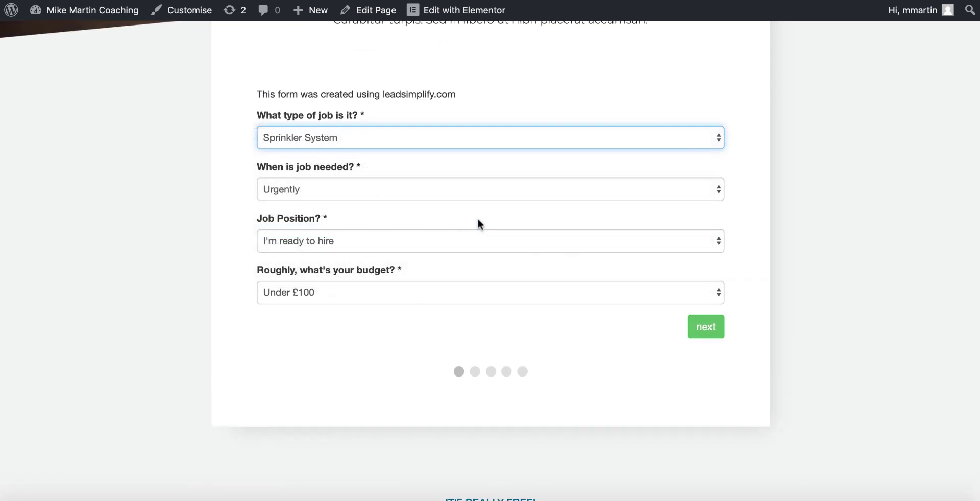
click(493, 195)
click(400, 239)
click(502, 243)
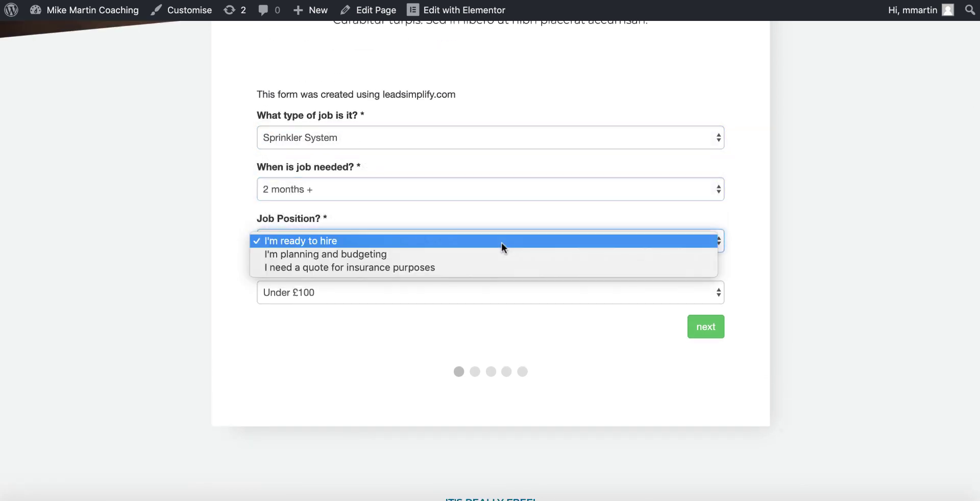
click(425, 266)
click(453, 292)
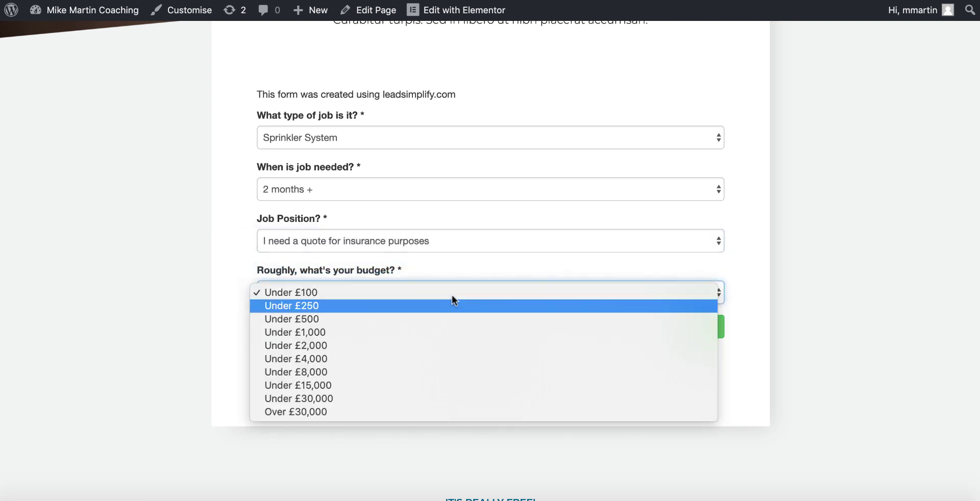
click(366, 345)
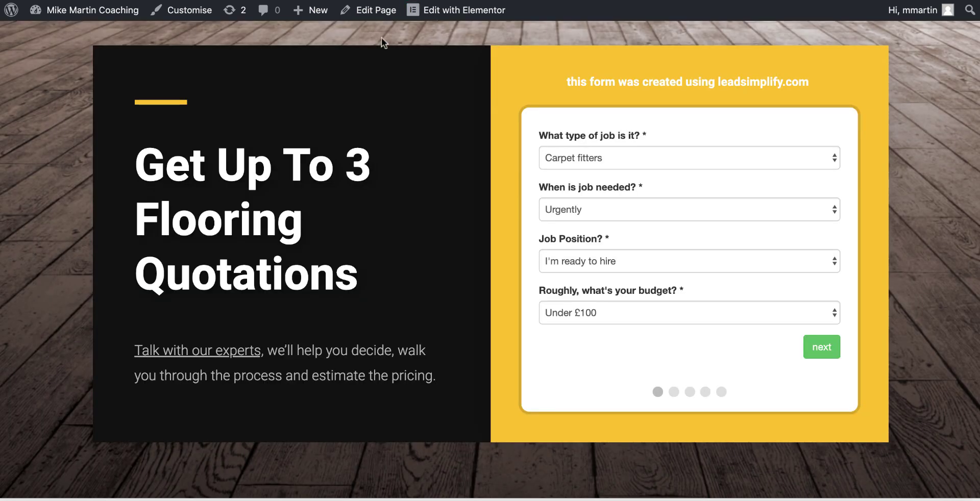
Set the flooring form to Laminate Flooring, Within 2 months, planning and budgeting, Under £1,000
click(641, 161)
click(560, 224)
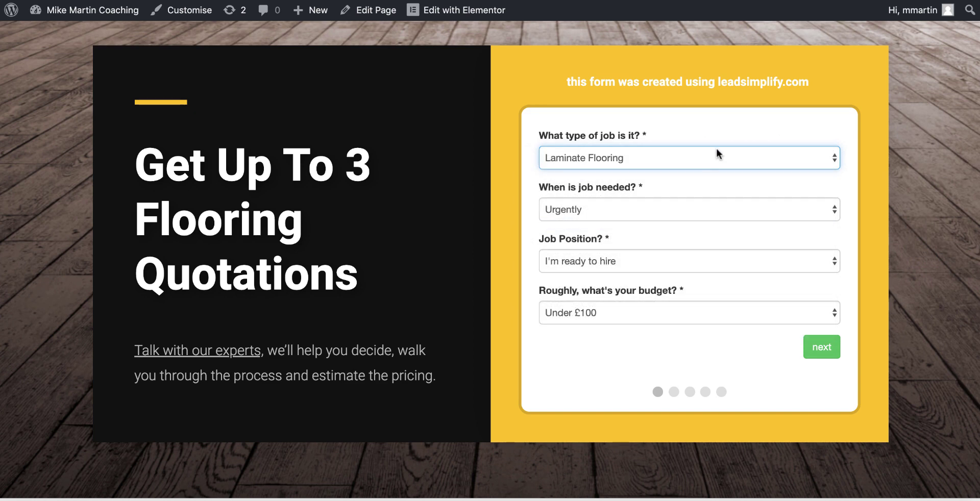
click(652, 223)
click(610, 249)
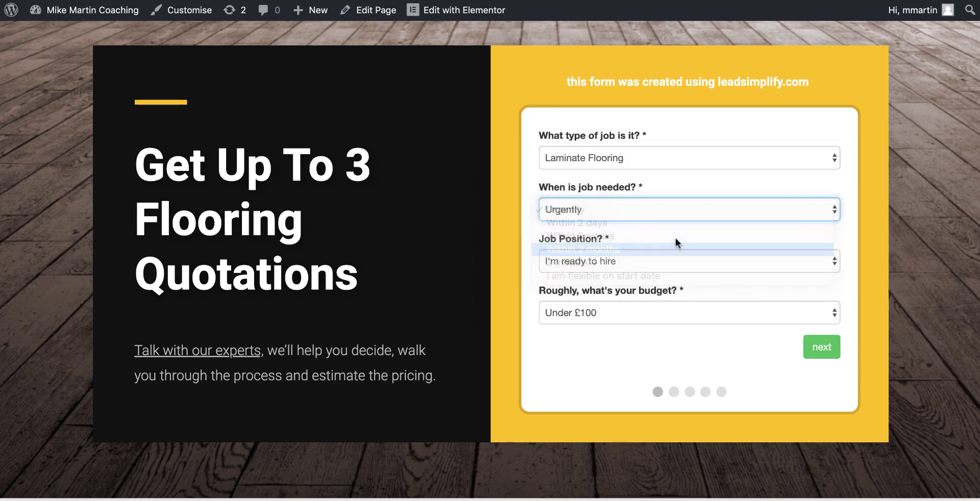
click(689, 258)
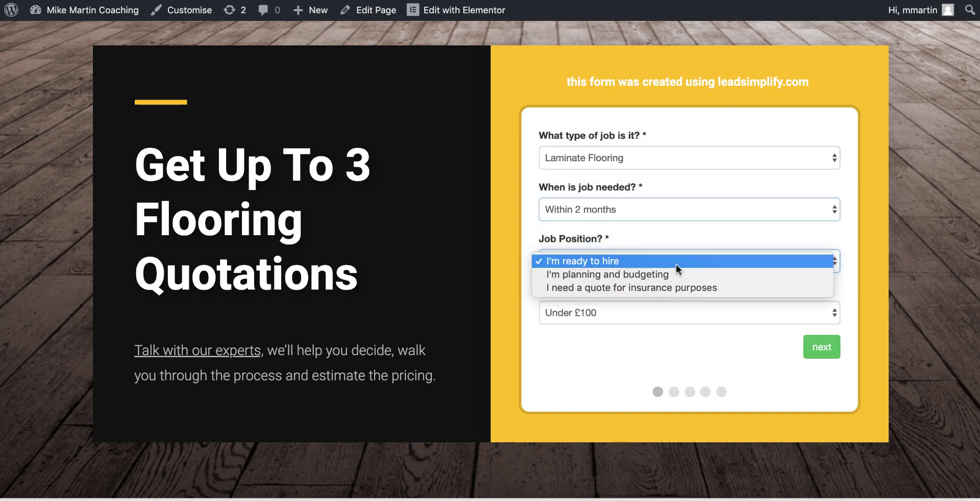
click(637, 275)
click(684, 304)
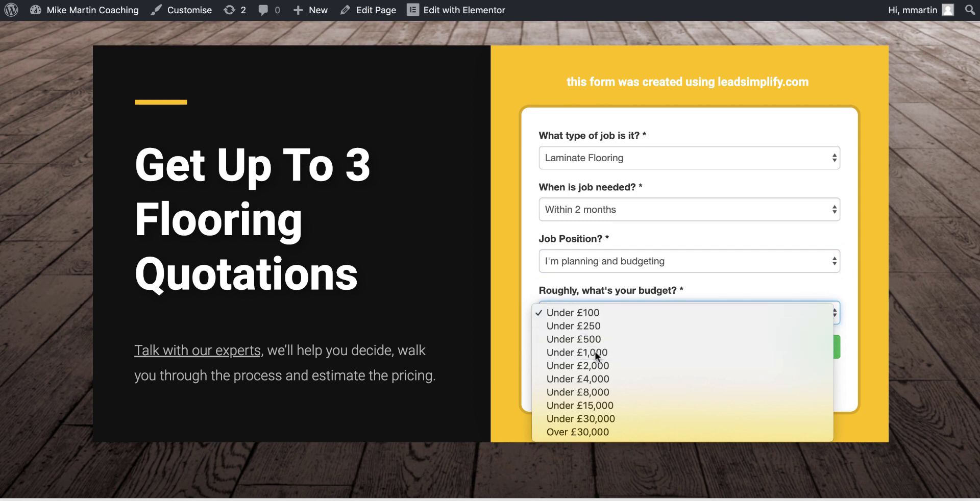
click(628, 350)
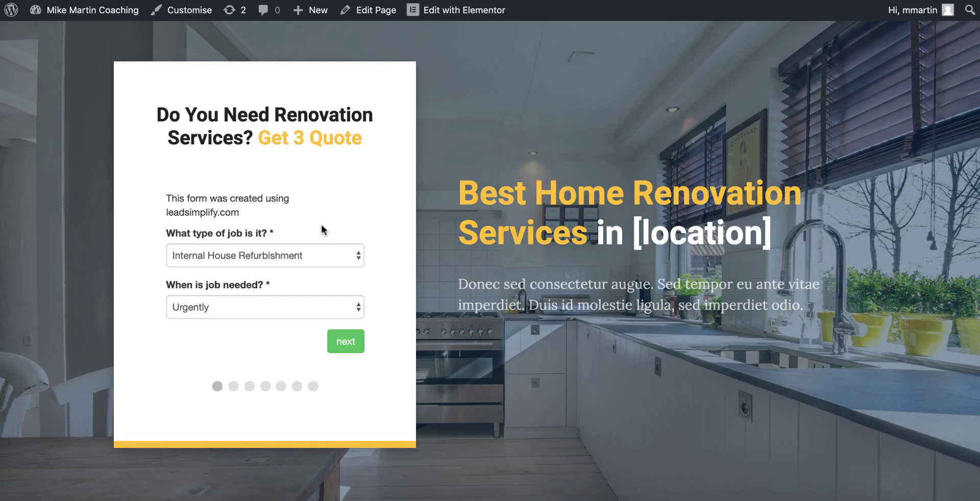
Set the renovation form's job type to Other and its timing to Within 2 months
click(302, 253)
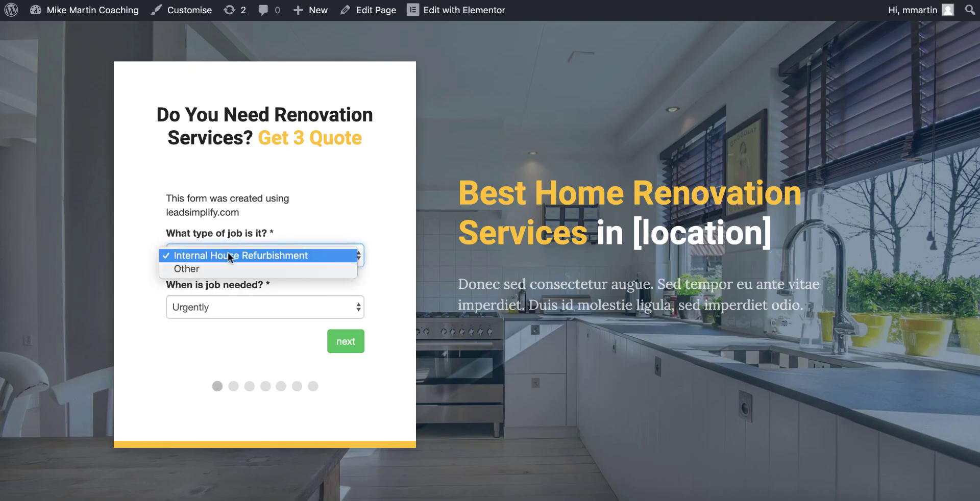
click(214, 272)
click(236, 305)
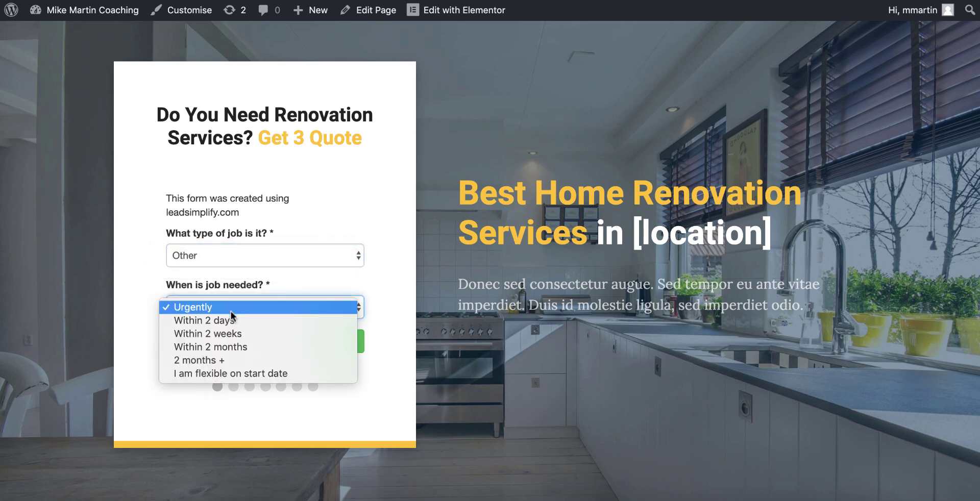
click(197, 346)
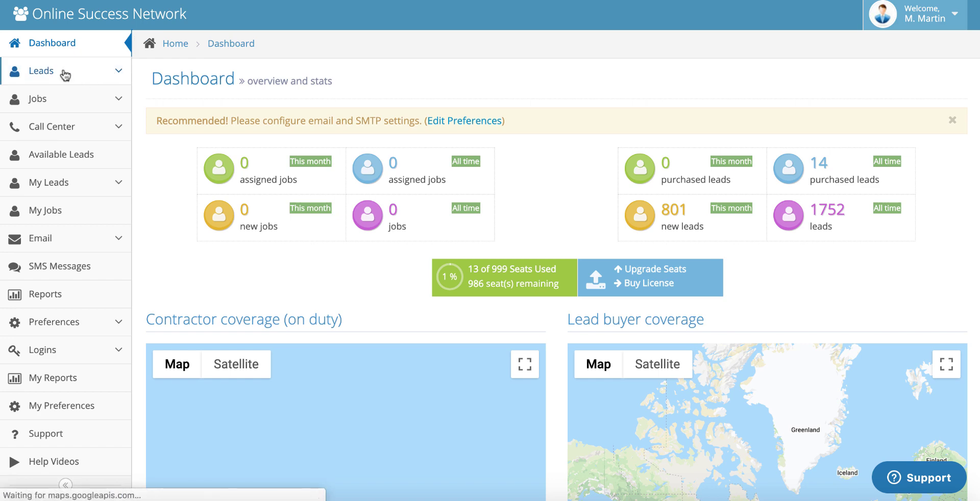
Open the Plumber row on page 2 of Leads > Form Builder to preview it
click(65, 76)
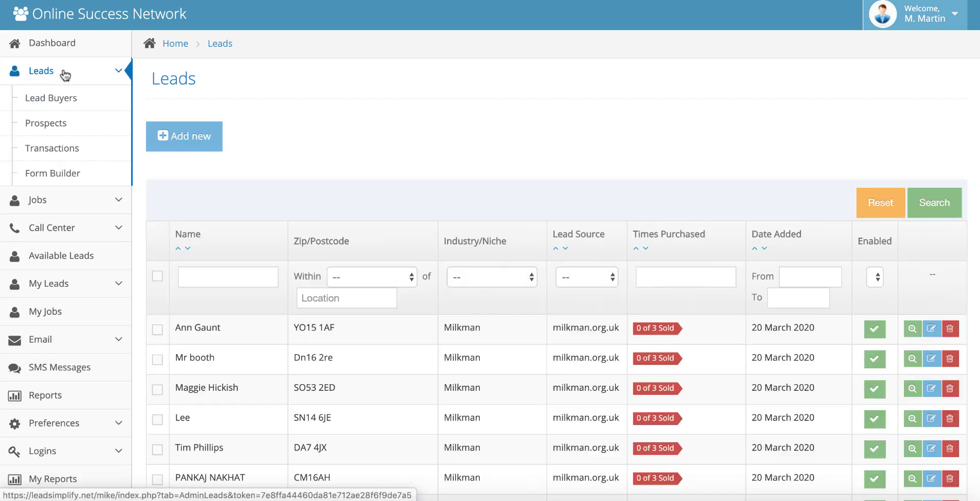
click(38, 177)
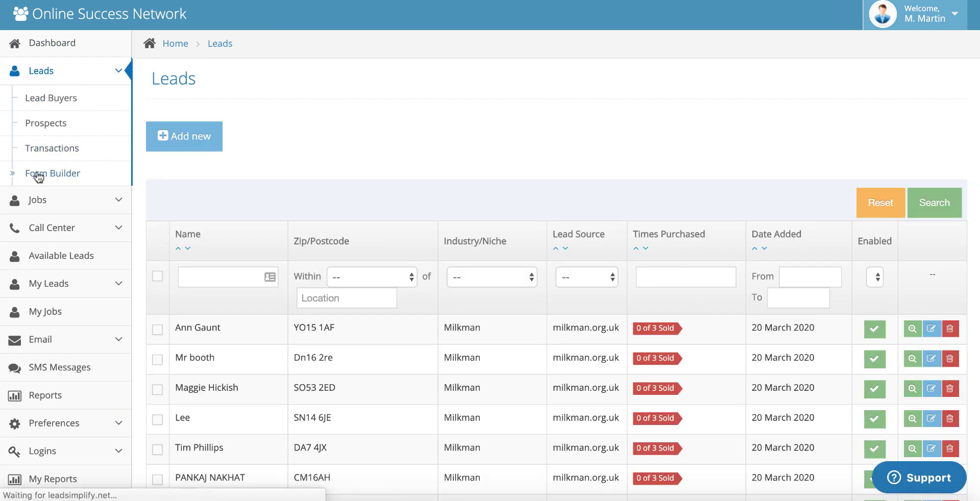
scroll(321, 236, down, 5)
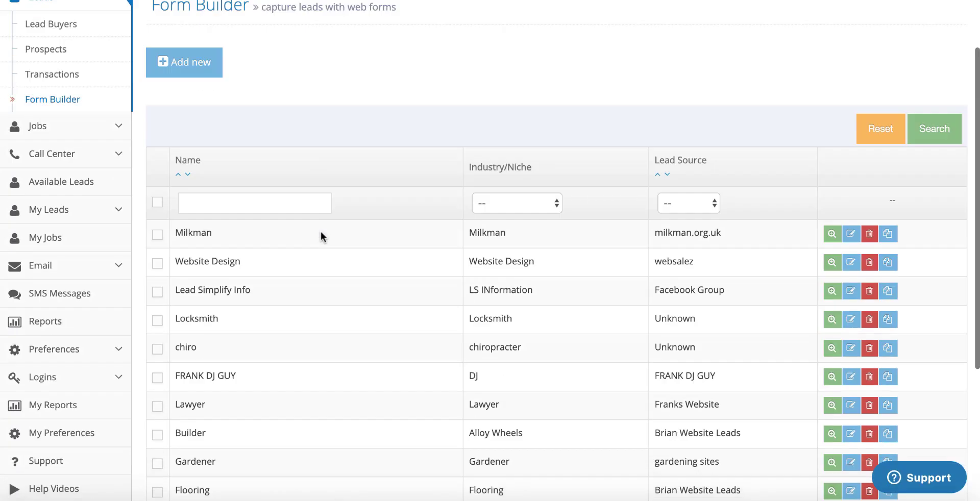
scroll(322, 236, down, 2)
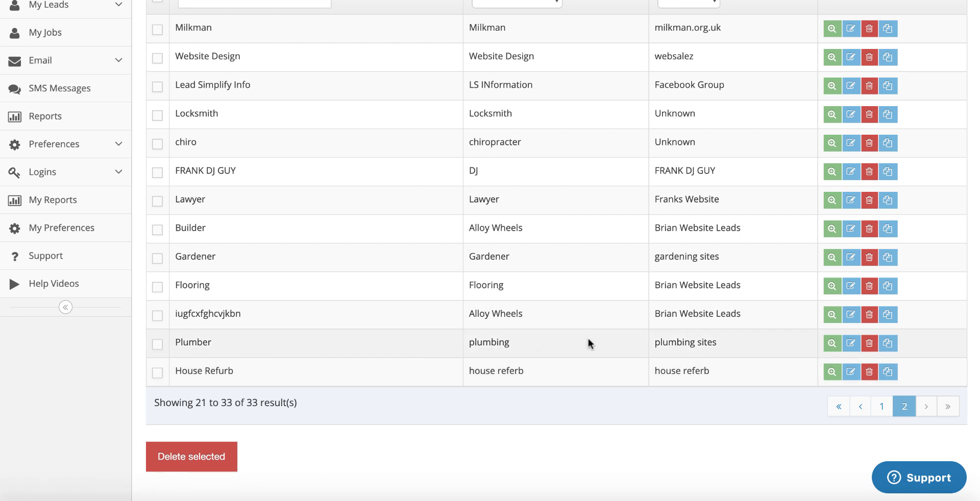
click(731, 342)
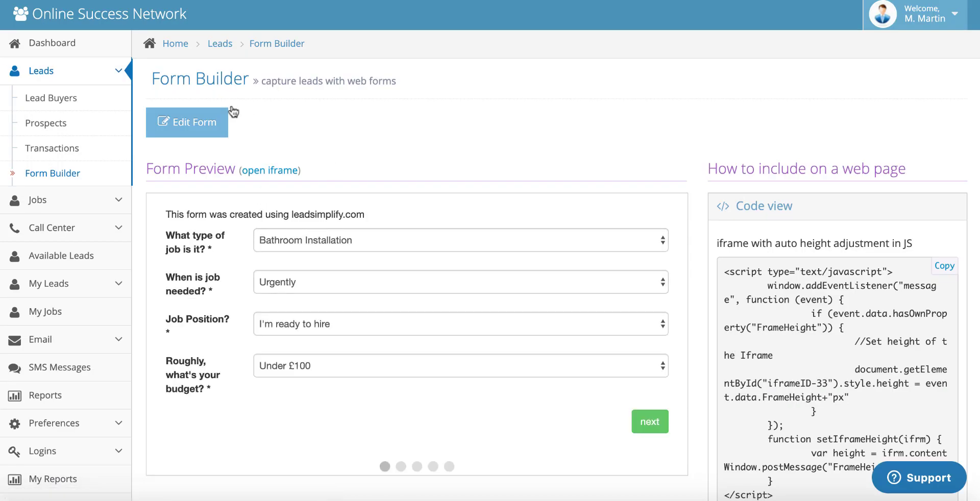
Open the Plumber form's settings, briefly expanding and collapsing the style options
click(210, 132)
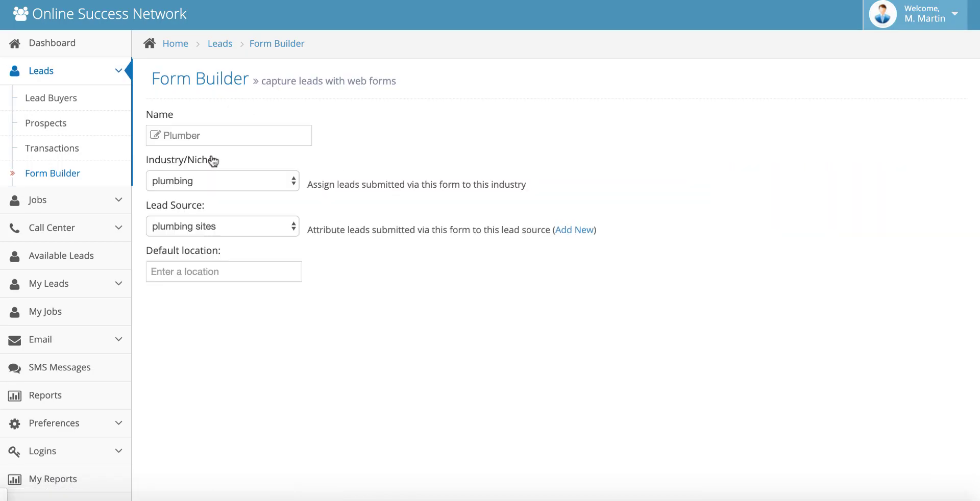
scroll(272, 235, down, 3)
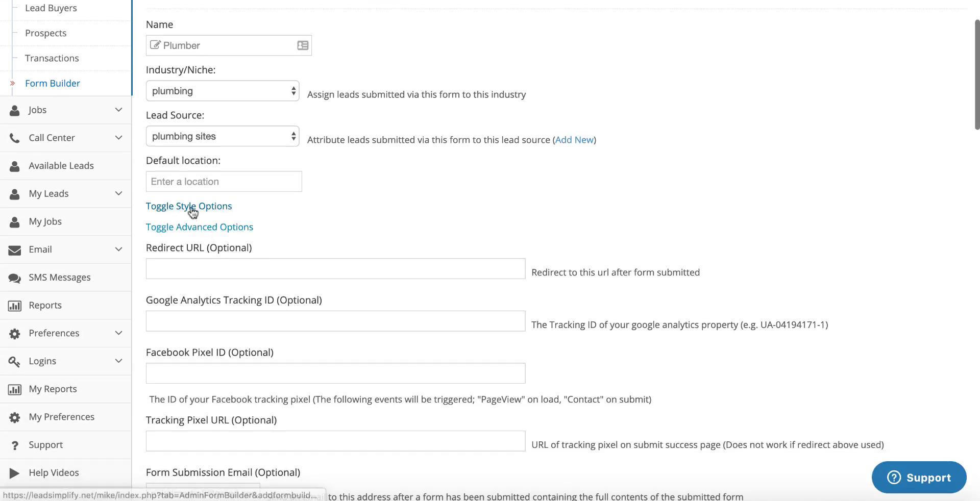
click(194, 211)
scroll(200, 287, down, 2)
scroll(200, 286, down, 2)
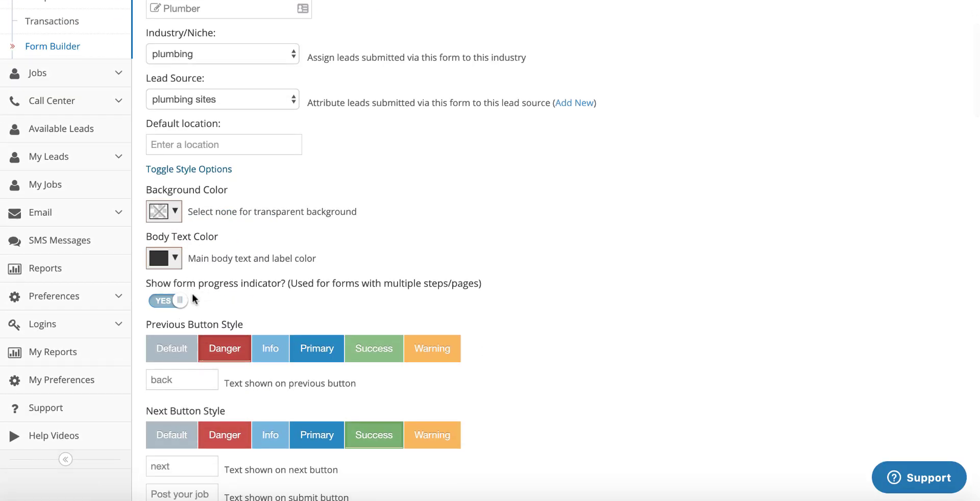
click(183, 176)
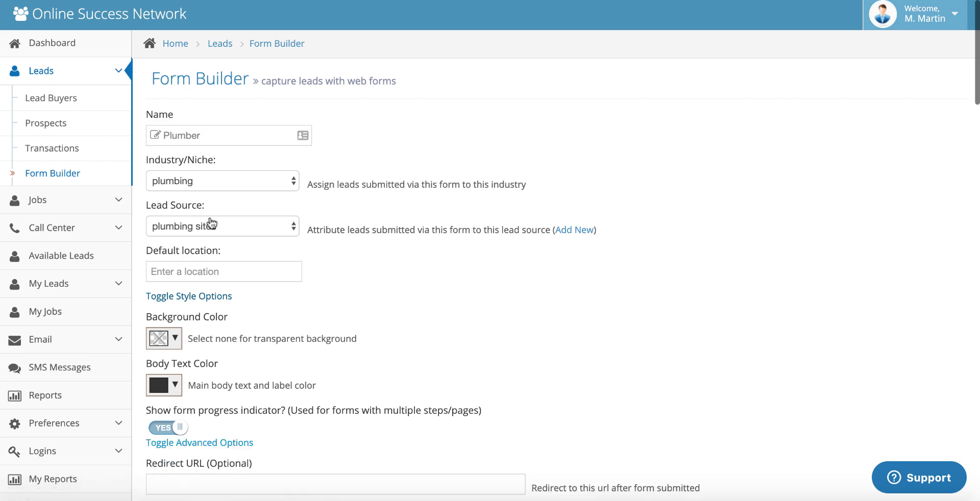
scroll(207, 220, down, 2)
Expand the advanced options and scroll to the redirect URL, tracking IDs and email fields
click(179, 265)
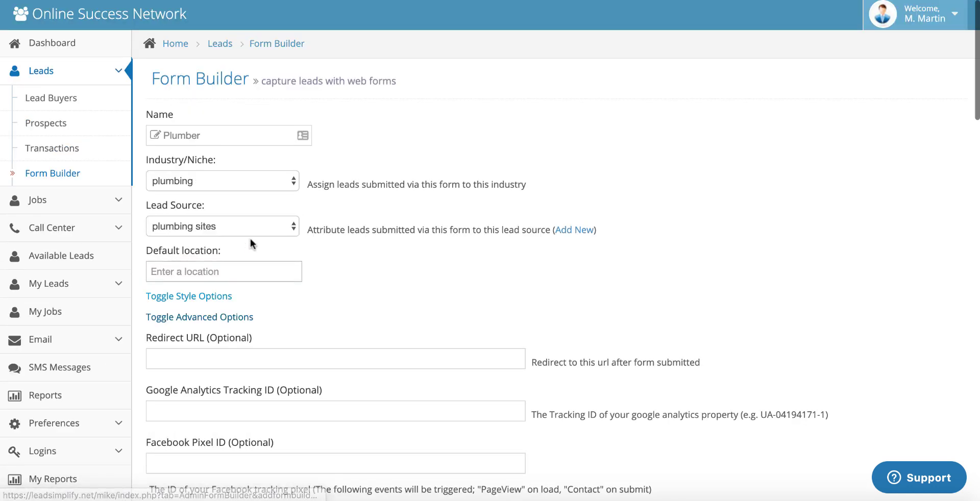
scroll(250, 238, down, 5)
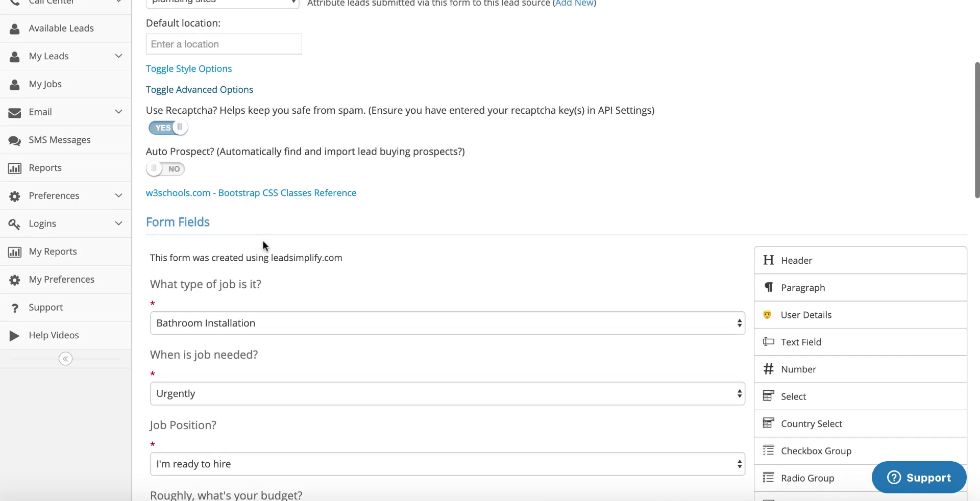
click(194, 82)
scroll(258, 219, down, 4)
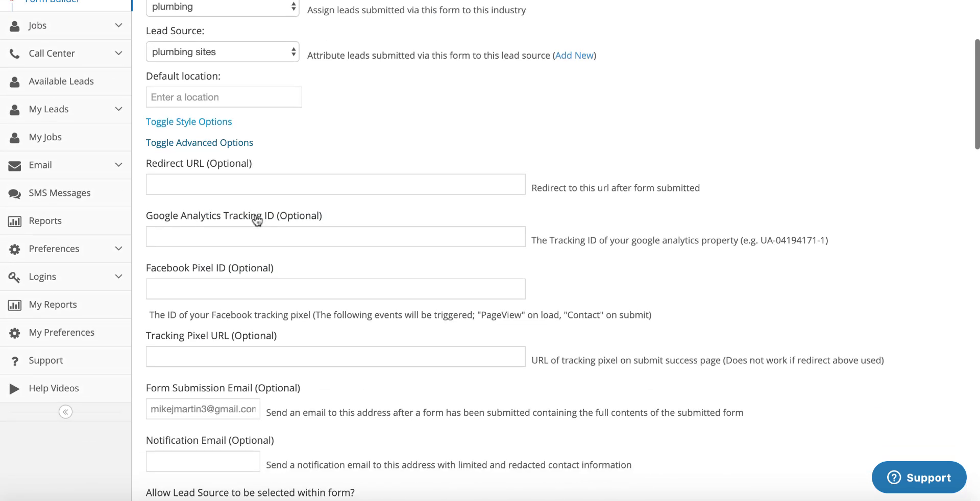
scroll(257, 220, down, 2)
scroll(257, 219, down, 2)
click(202, 250)
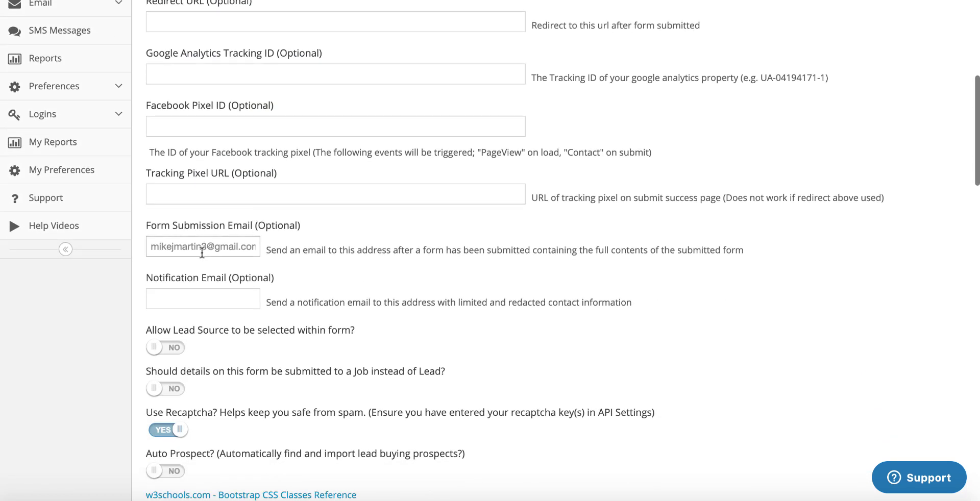
drag(152, 248, 106, 250)
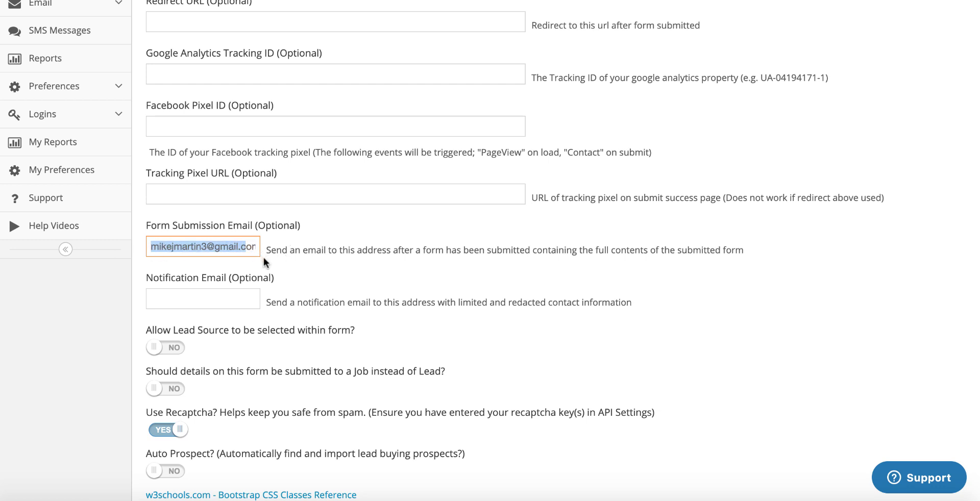
click(210, 296)
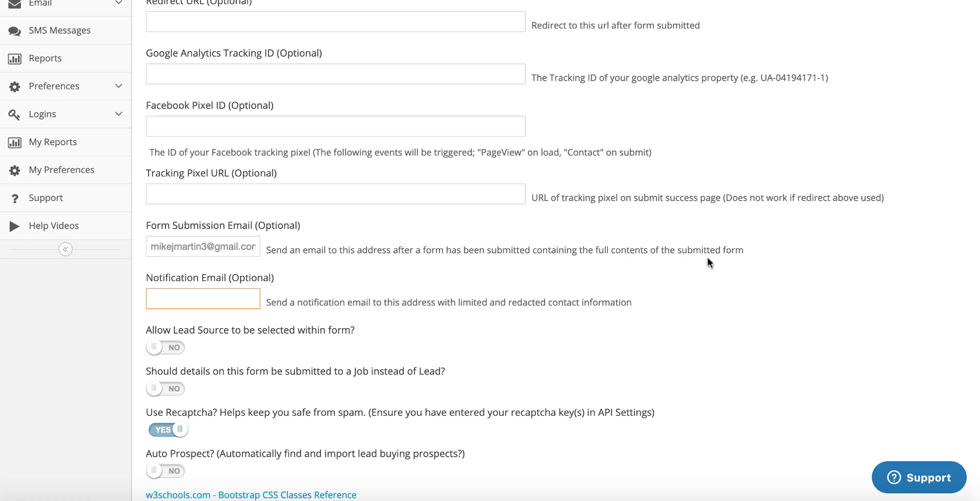
drag(193, 246, 266, 251)
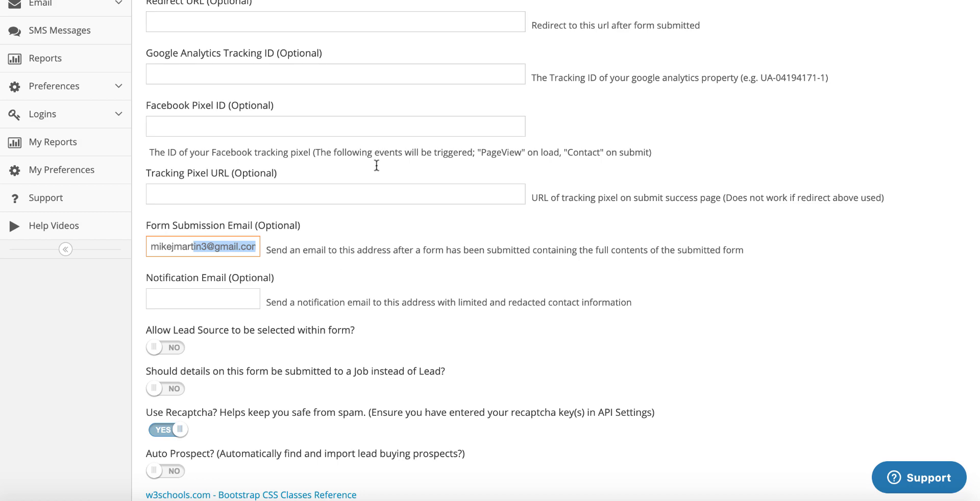
scroll(374, 188, up, 5)
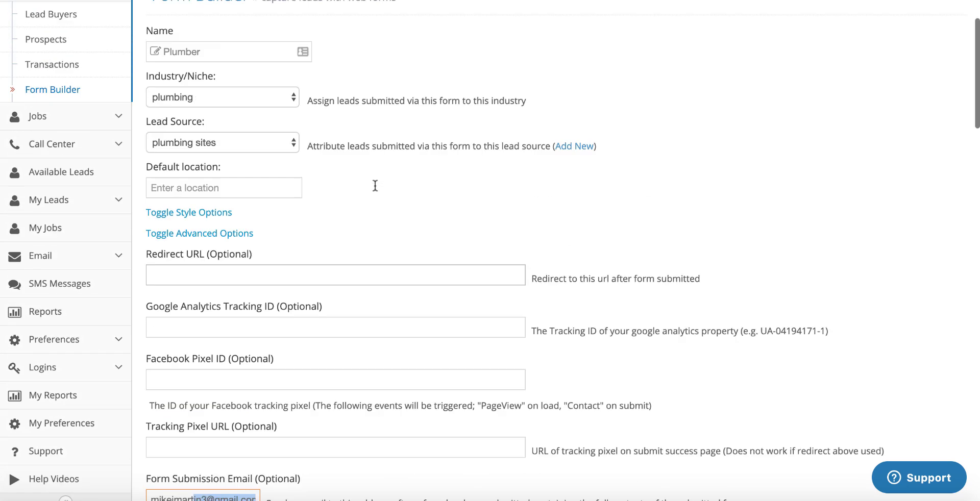
scroll(374, 185, down, 3)
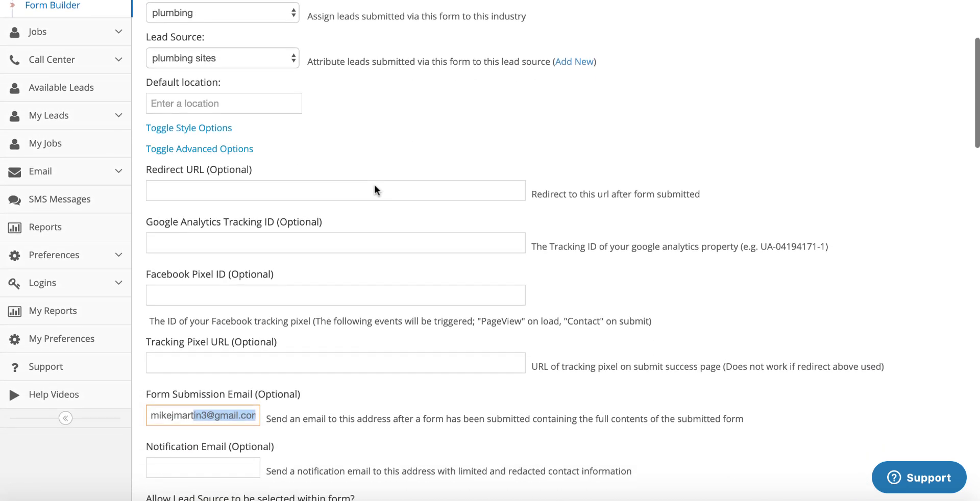
scroll(335, 176, down, 1)
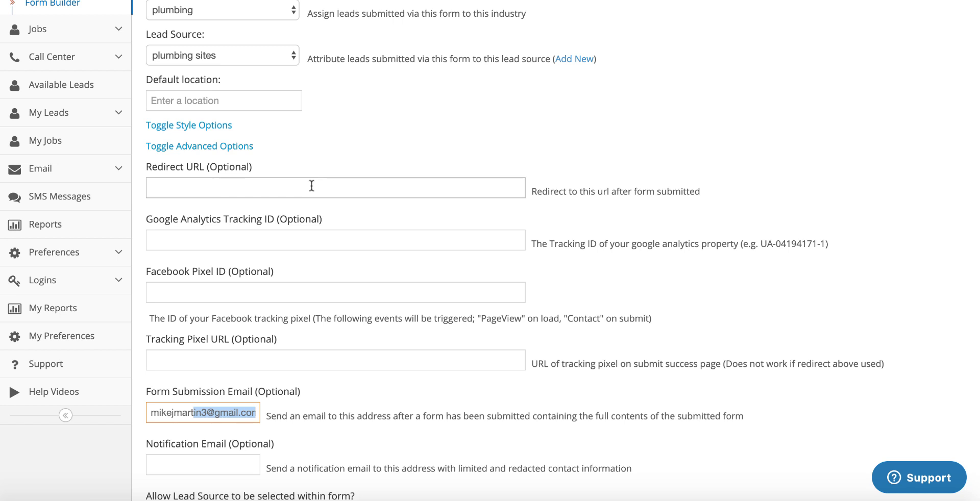
Open Preferences > Industries/Niches to list niches like Locksmith, DJ and Gardener
click(66, 255)
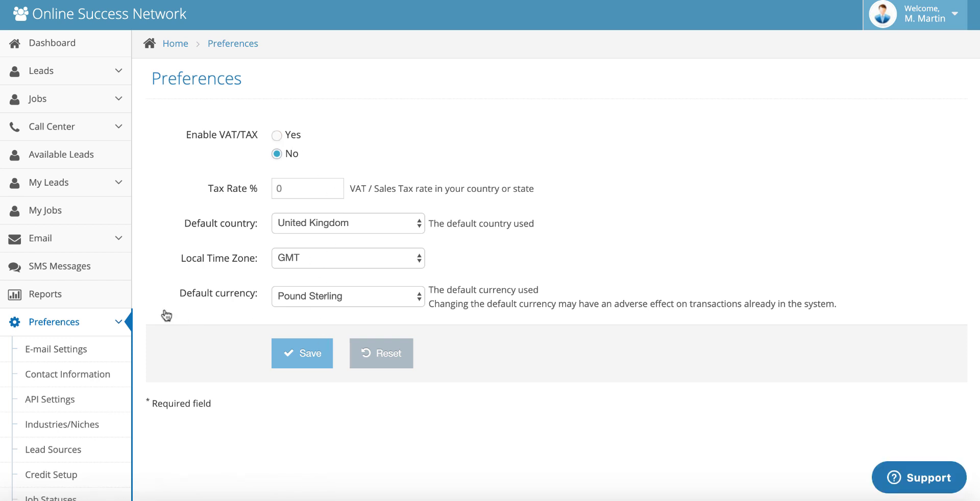
scroll(68, 403, down, 3)
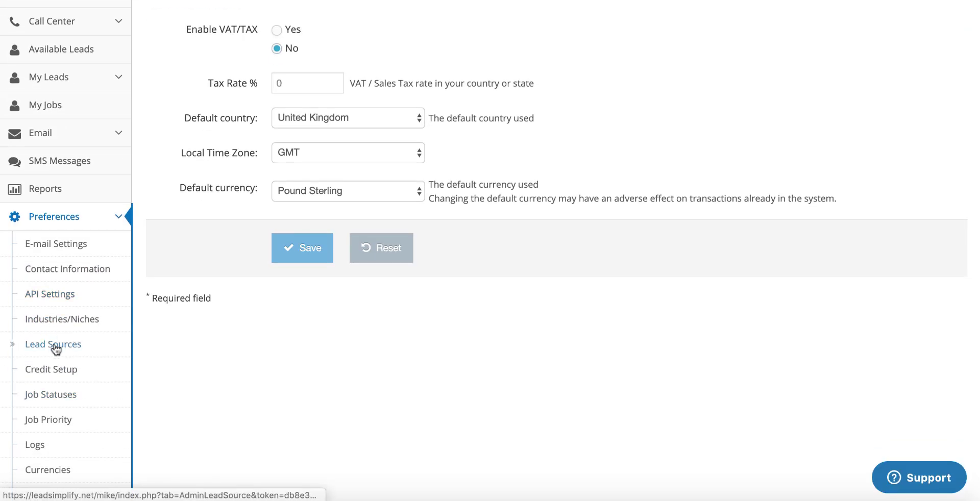
click(55, 322)
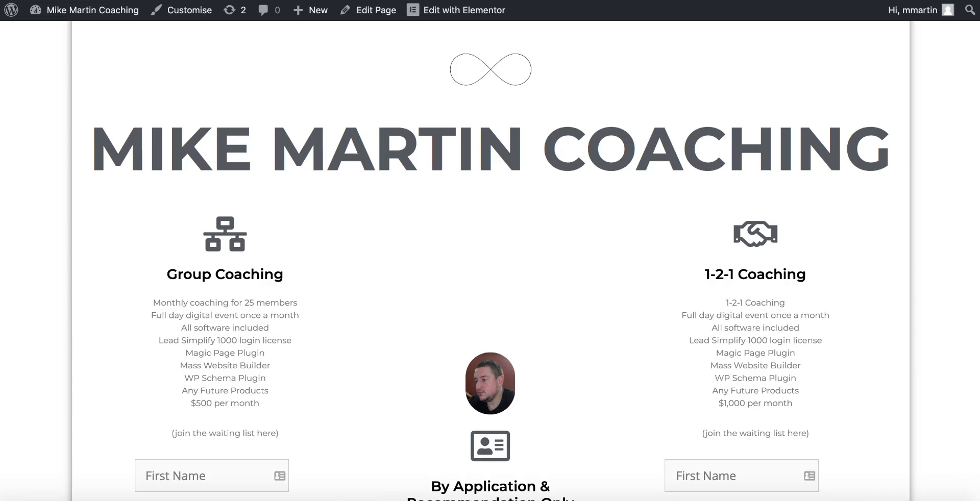
scroll(396, 184, down, 5)
scroll(463, 295, up, 4)
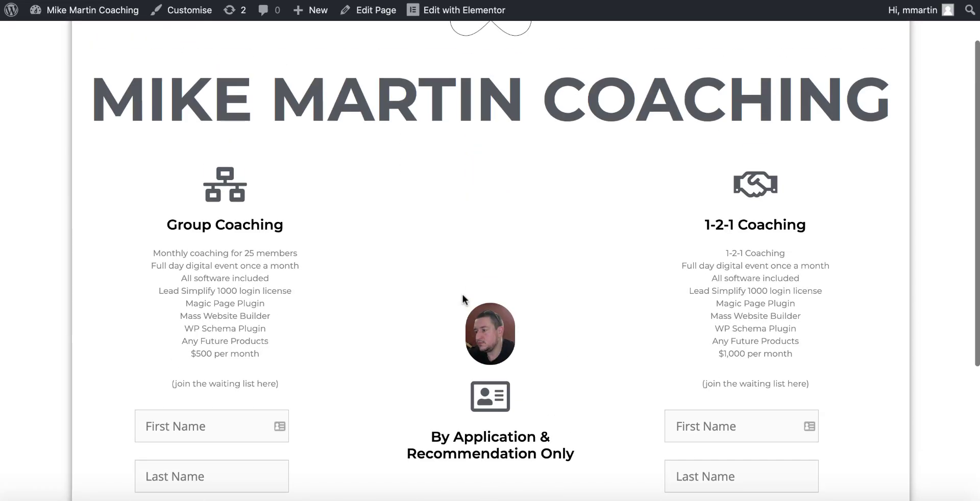
scroll(578, 300, down, 3)
scroll(577, 299, up, 2)
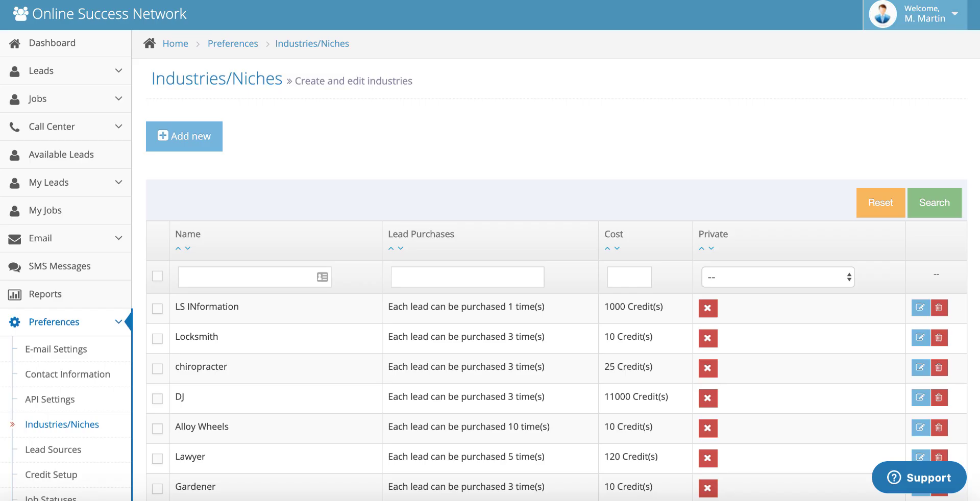
Add a new industry named mikemartin.coach, trimming the pasted site address down to it
click(210, 142)
click(227, 135)
text(https://www.mikemartin.coach/)
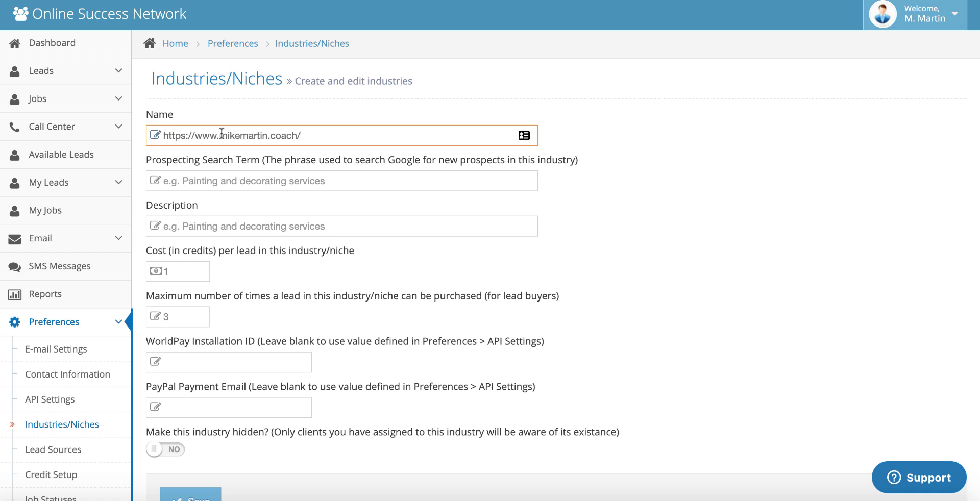
drag(219, 135, 114, 103)
key(BackSpace)
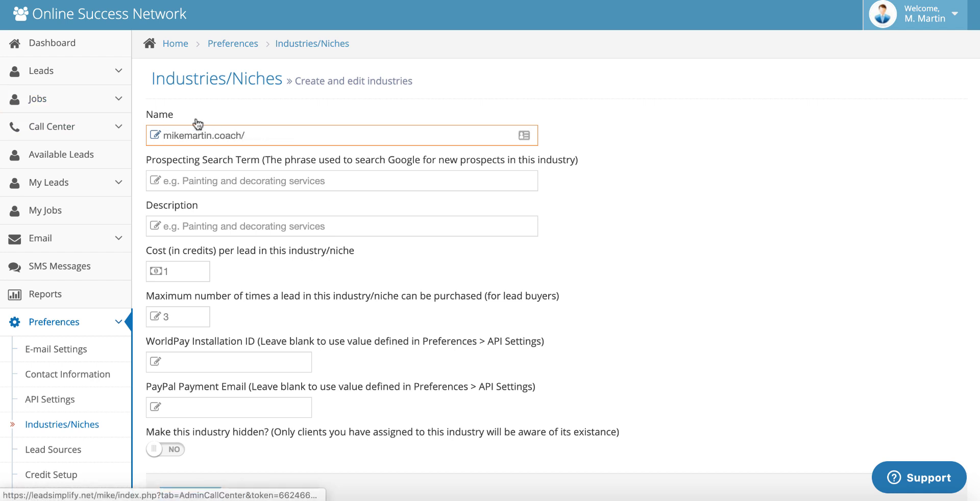
click(263, 134)
key(BackSpace)
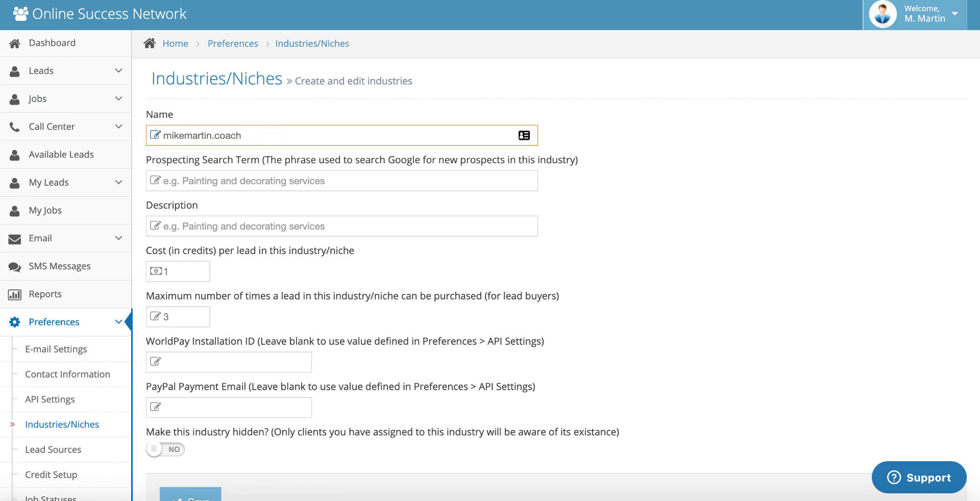
triple_click(181, 137)
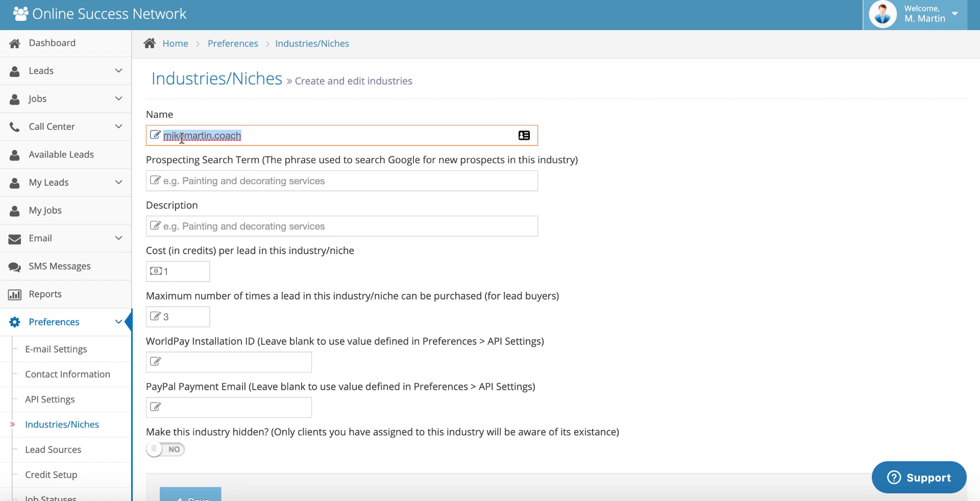
Set search term Plumber and cost 100 credits per lead, make it hidden, and save
click(197, 180)
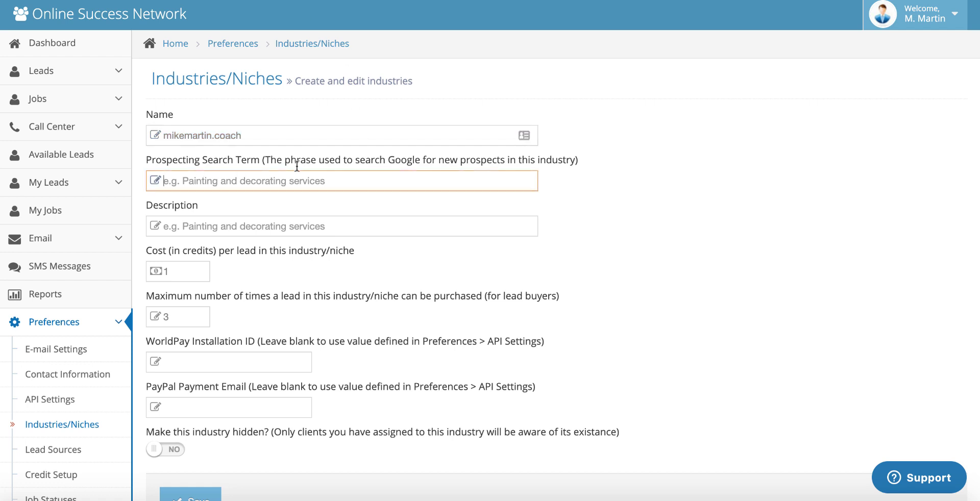
text(Plumber)
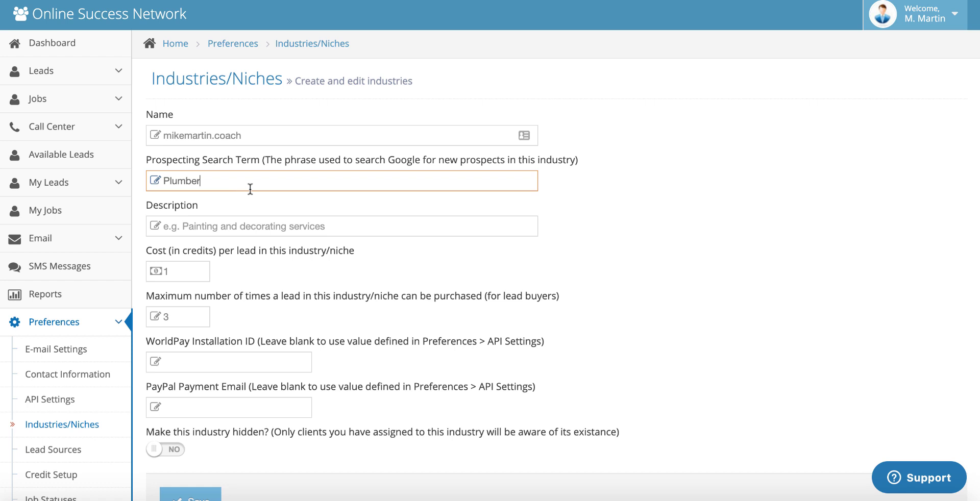
scroll(405, 188, down, 3)
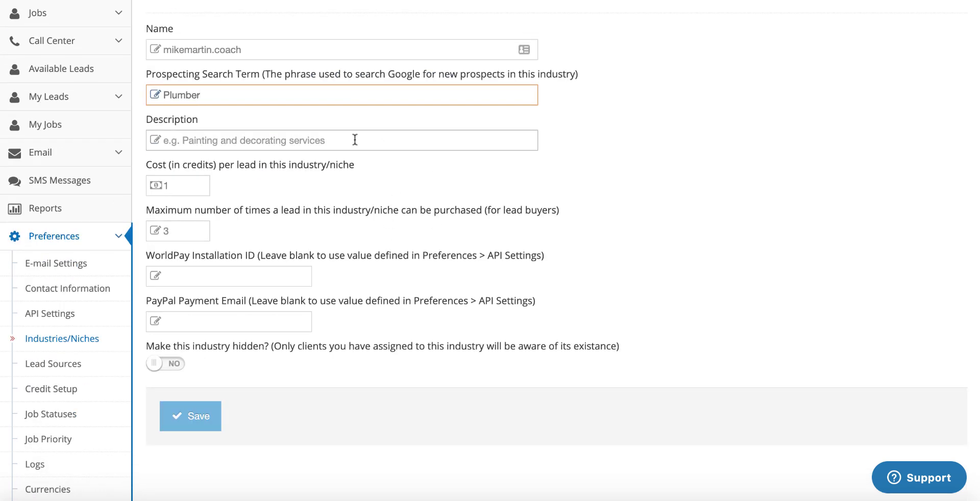
click(192, 179)
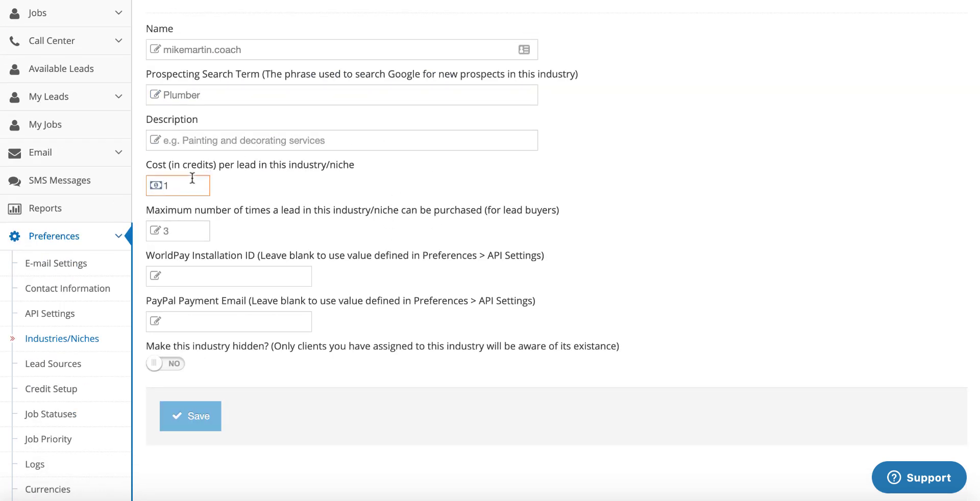
text(1)
click(259, 195)
scroll(270, 229, down, 2)
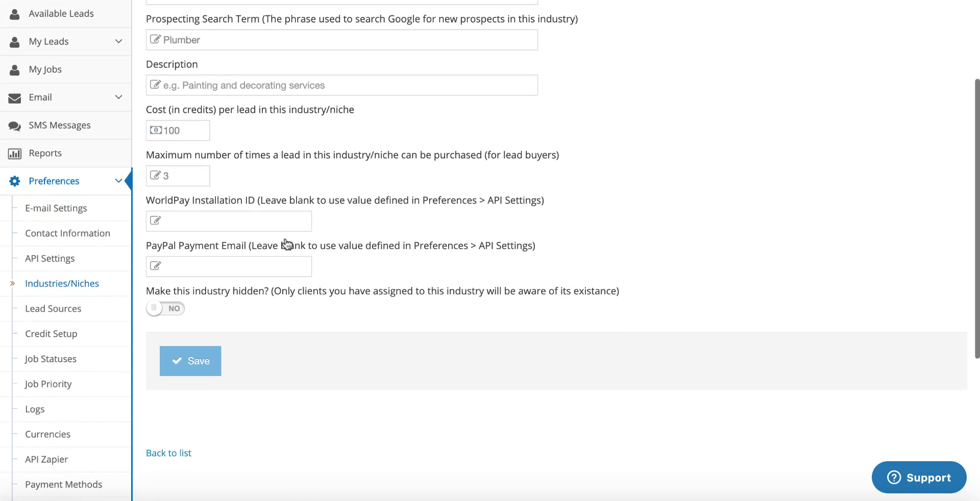
click(172, 310)
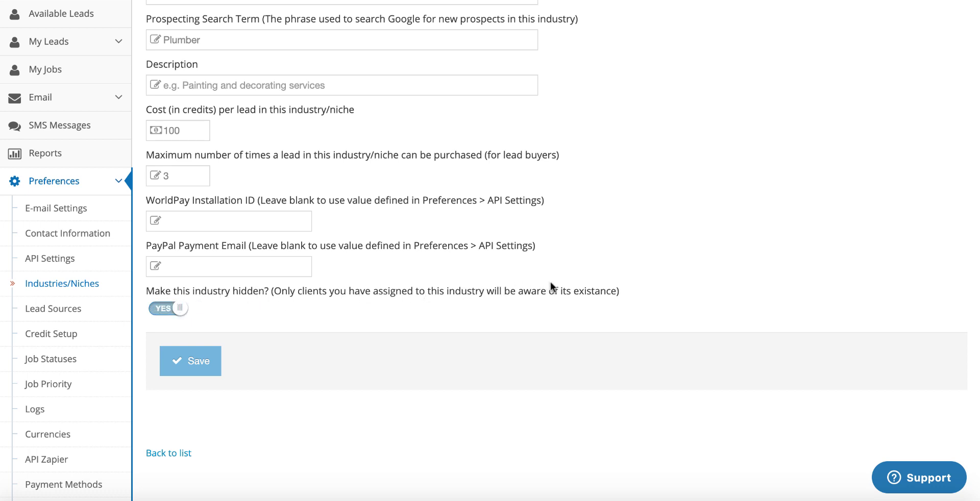
click(211, 357)
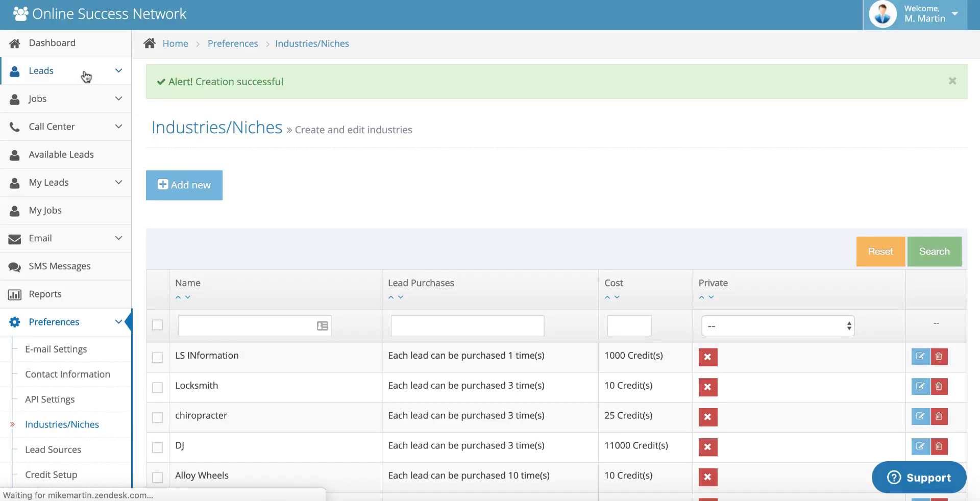
Duplicate the Plumber form in Form Builder, opening the new Plumber (COPY) form
click(84, 74)
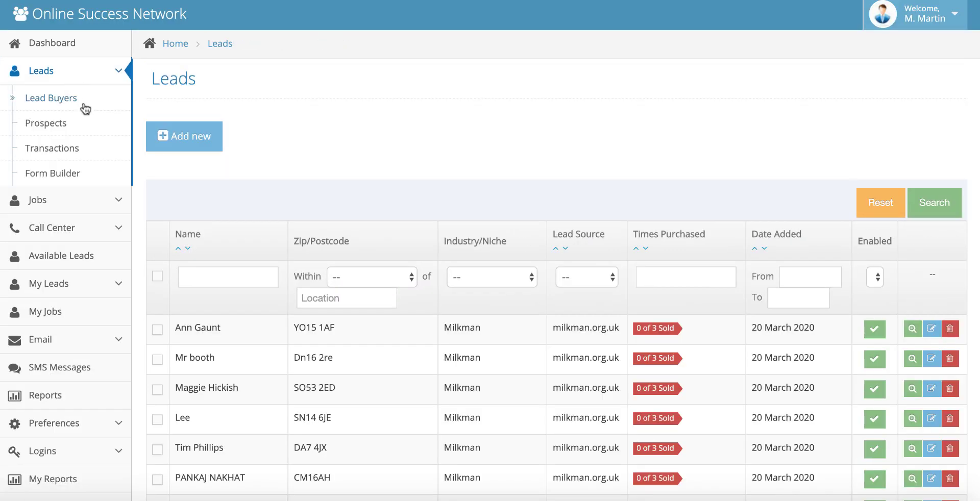
click(66, 174)
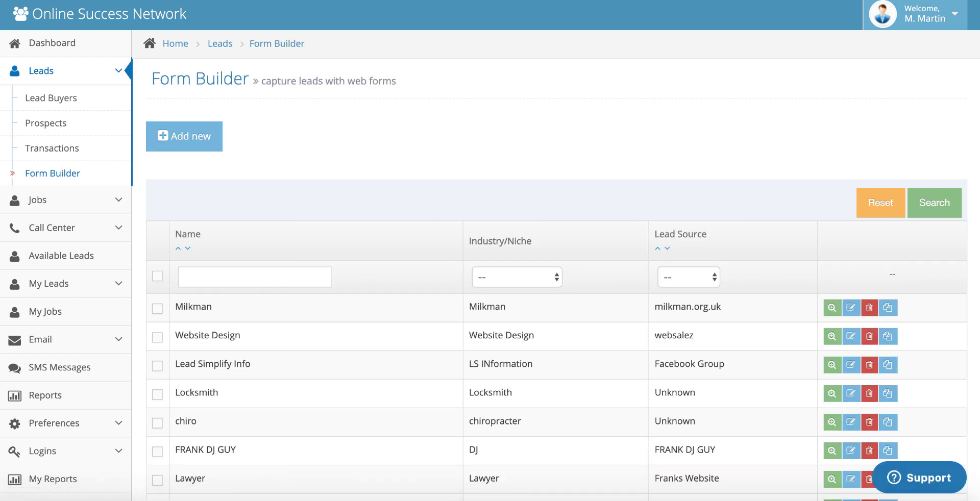
scroll(562, 145, down, 5)
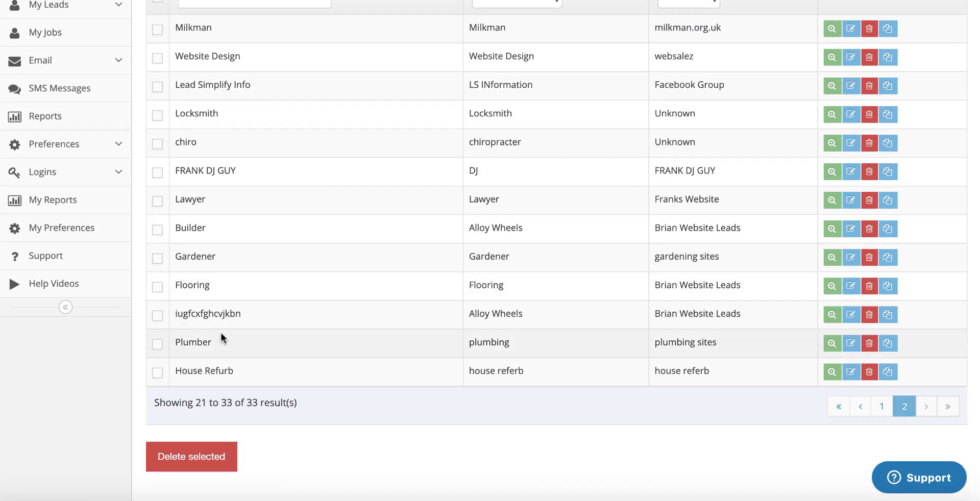
click(887, 344)
click(628, 46)
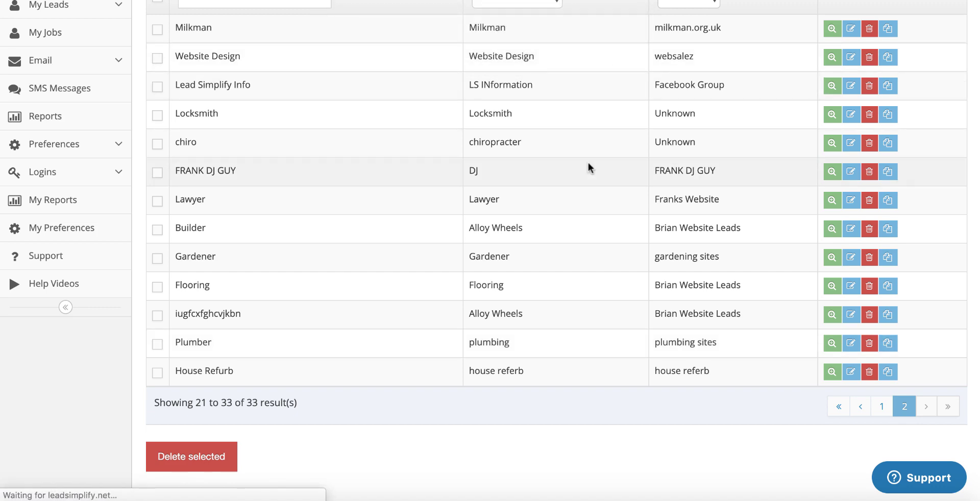
scroll(566, 229, down, 5)
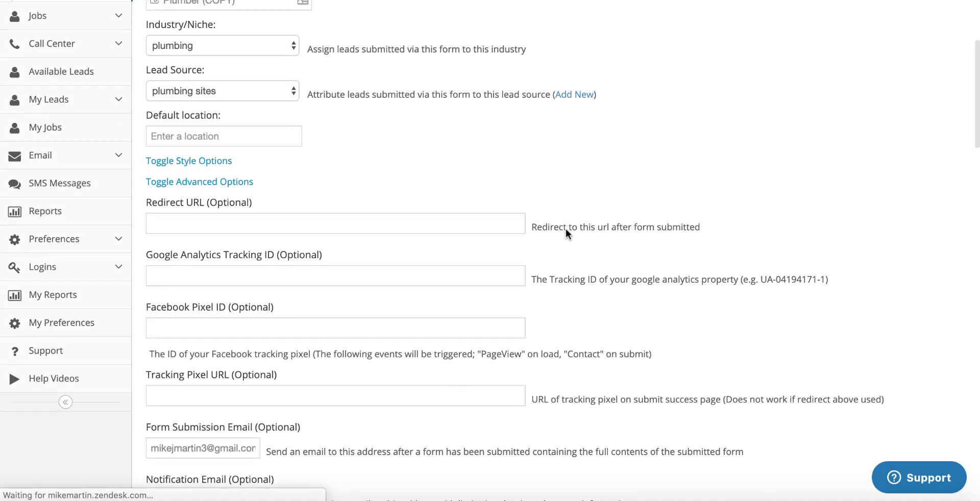
scroll(565, 228, up, 1)
Set the copied form's Industry/Niche to mikemartin.coach
click(194, 211)
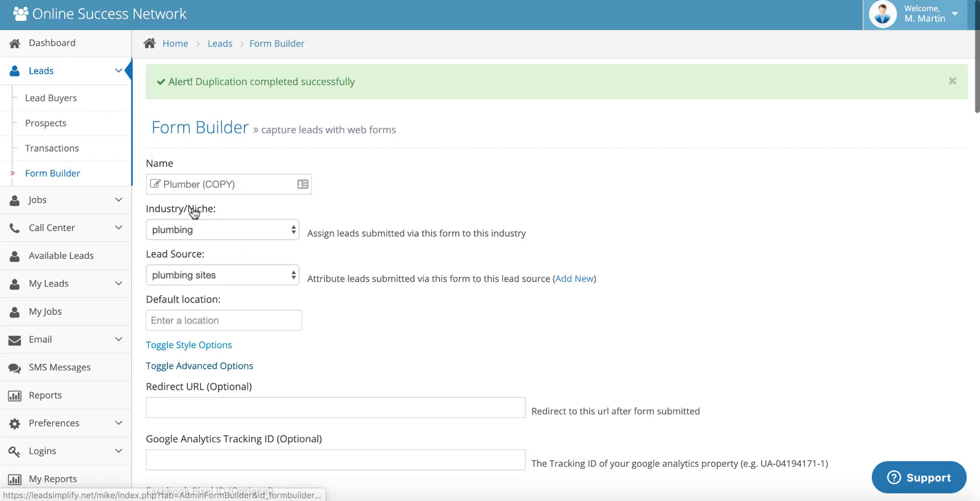
scroll(301, 299, down, 3)
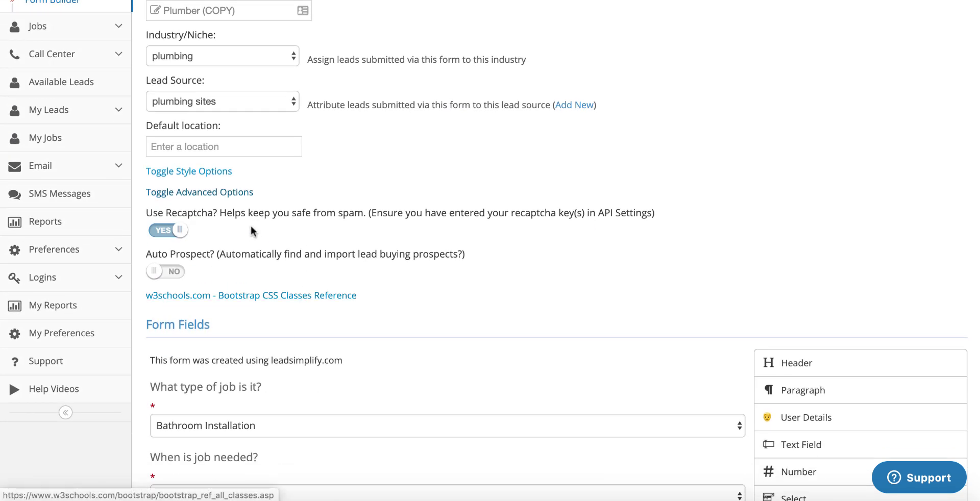
scroll(250, 225, up, 1)
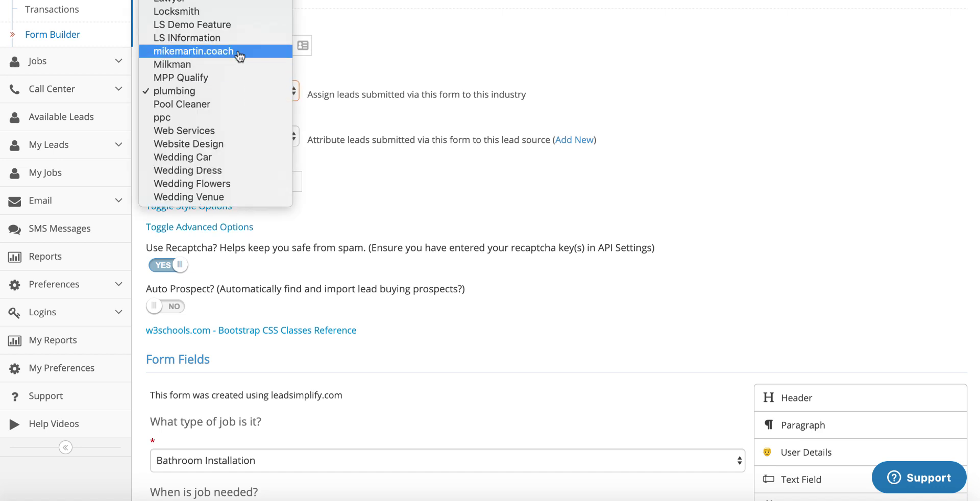
scroll(246, 96, up, 3)
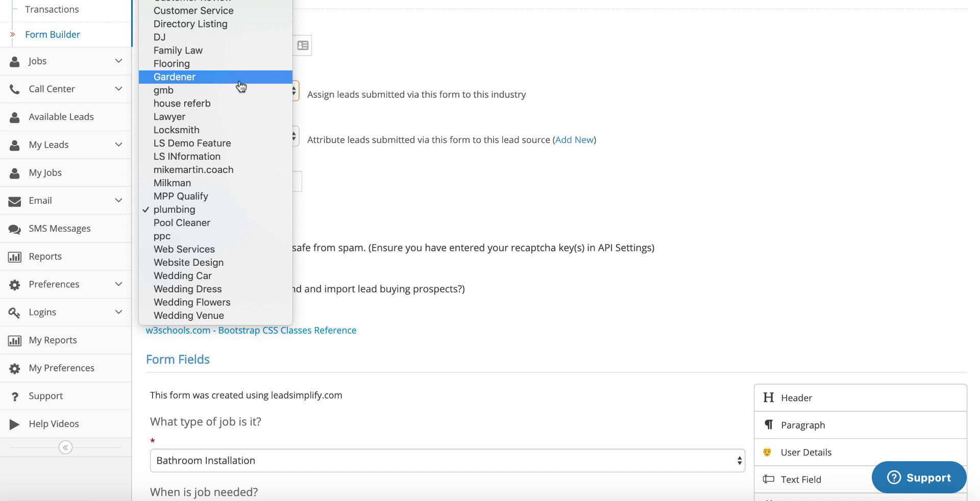
click(186, 171)
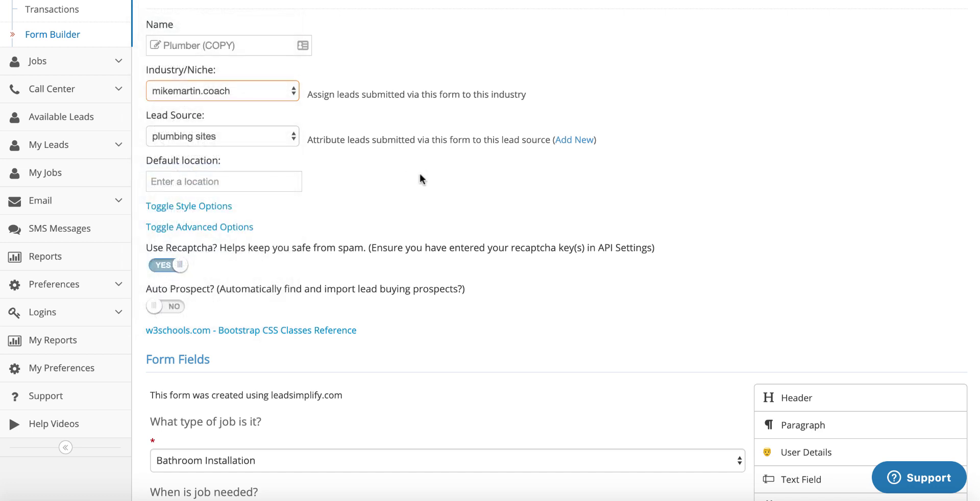
Delete the (COPY) suffix so the form is named Plumber
drag(202, 46, 298, 91)
key(BackSpace)
key(ctrl+a)
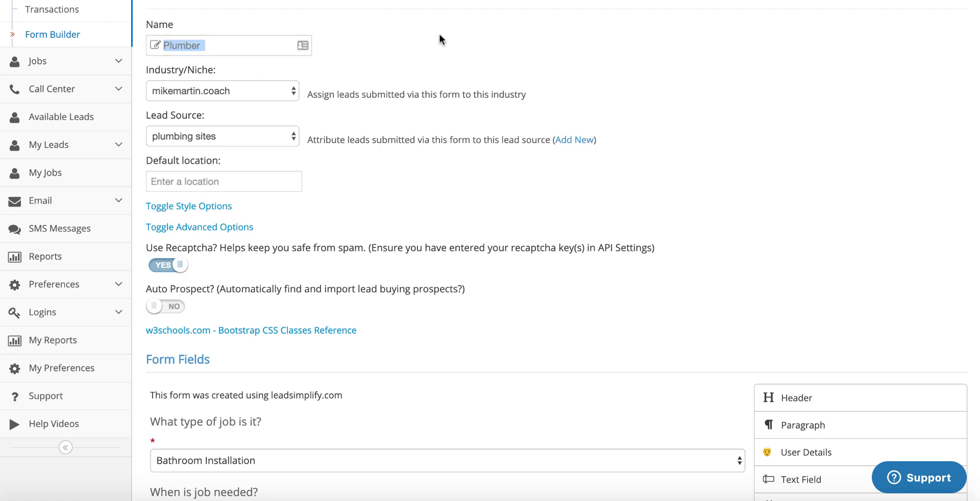
scroll(657, 170, down, 3)
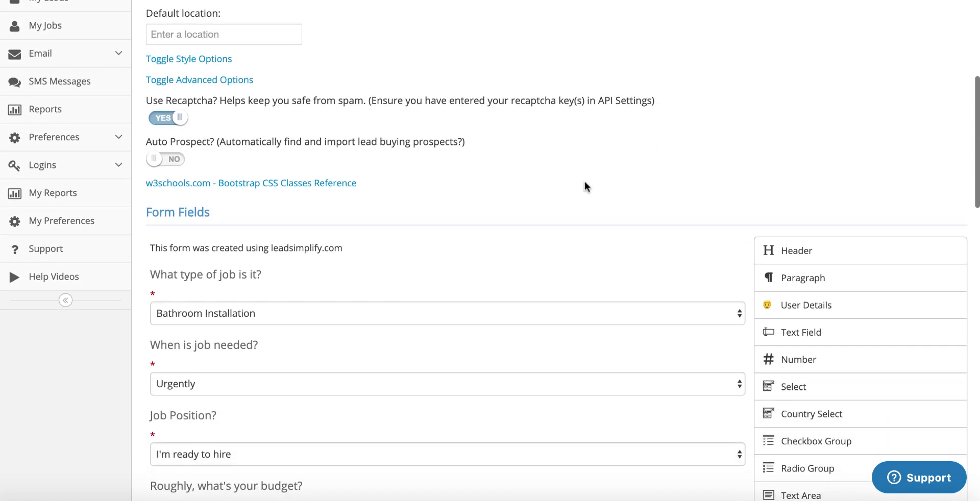
Expand the copy's advanced options and review its redirect, tracking and Form Submission Email fields
click(237, 80)
scroll(276, 213, down, 3)
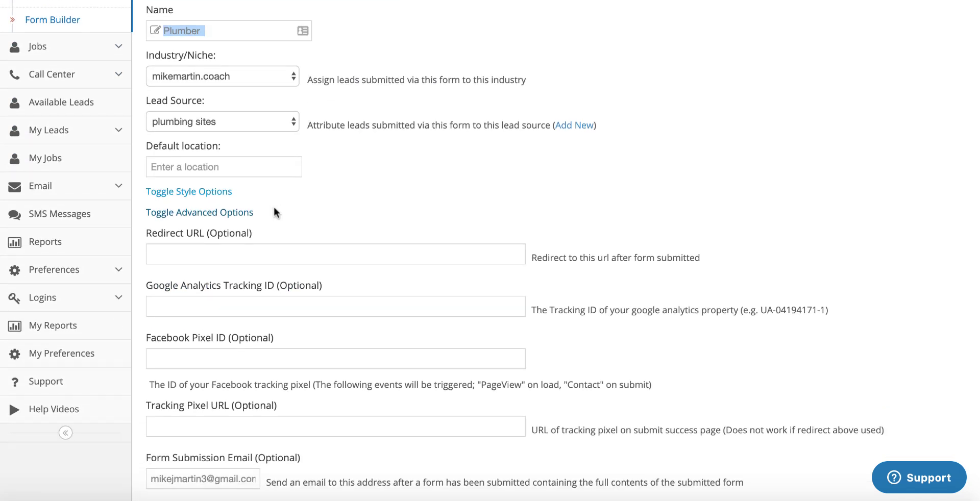
scroll(262, 209, down, 4)
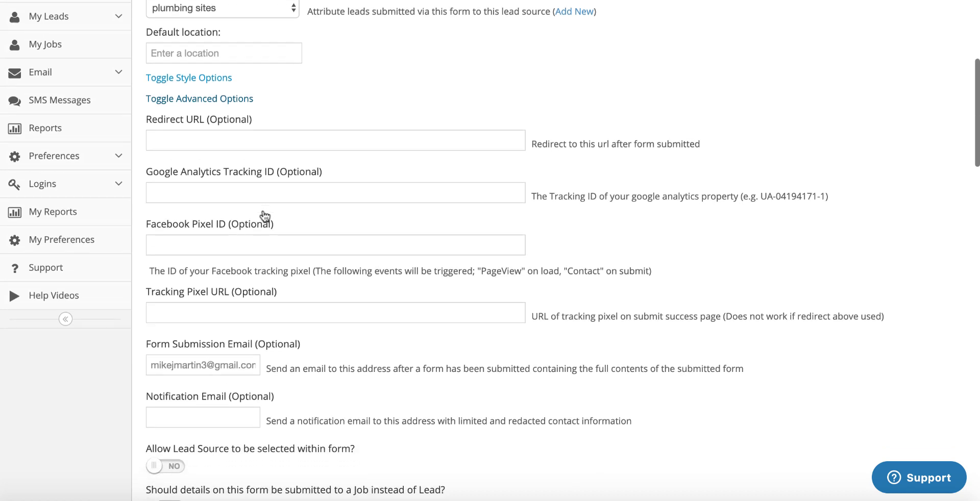
scroll(263, 210, down, 2)
double_click(153, 234)
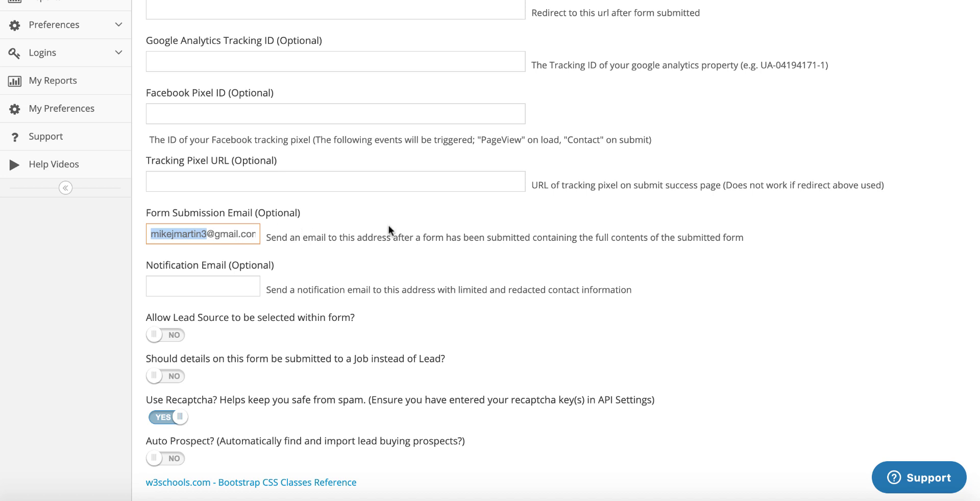
scroll(388, 229, up, 2)
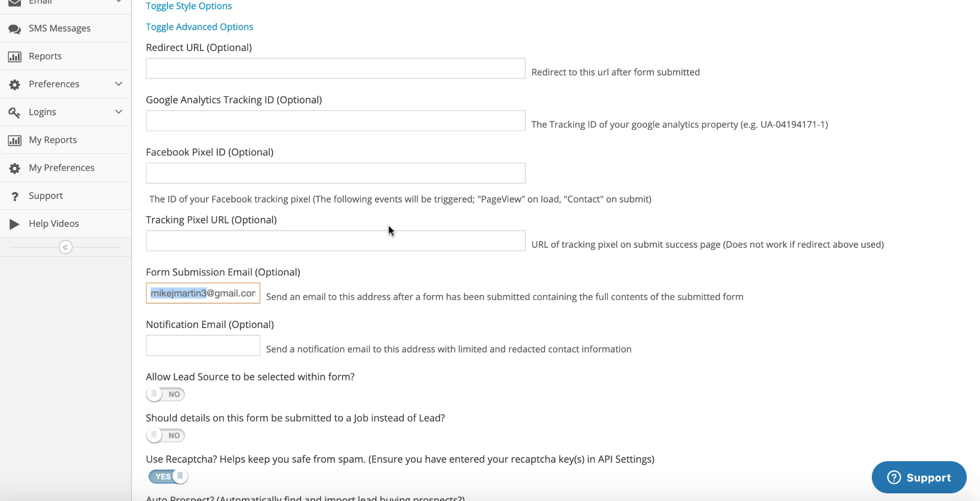
scroll(388, 229, up, 7)
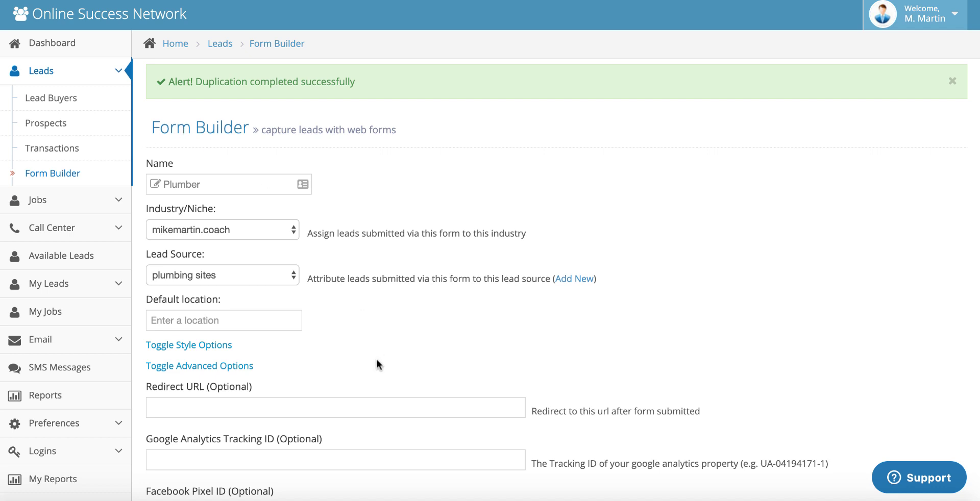
scroll(463, 228, down, 2)
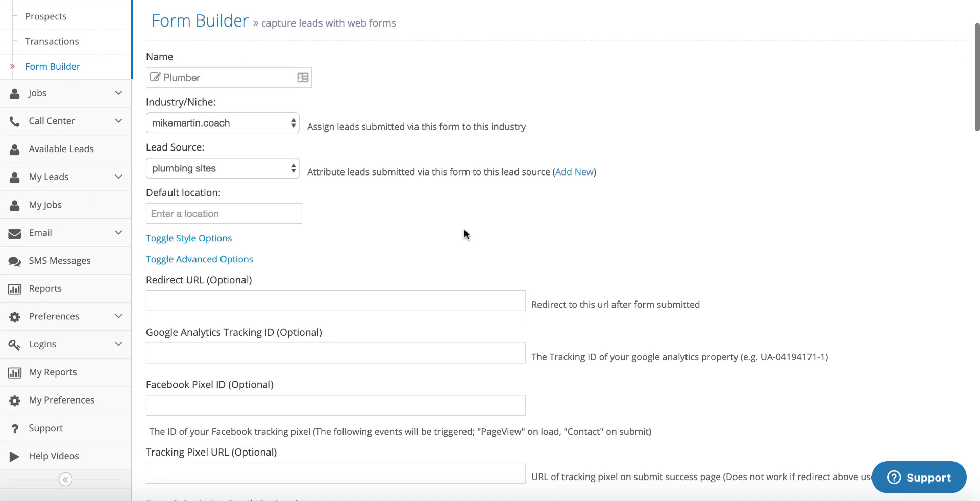
scroll(463, 232, up, 2)
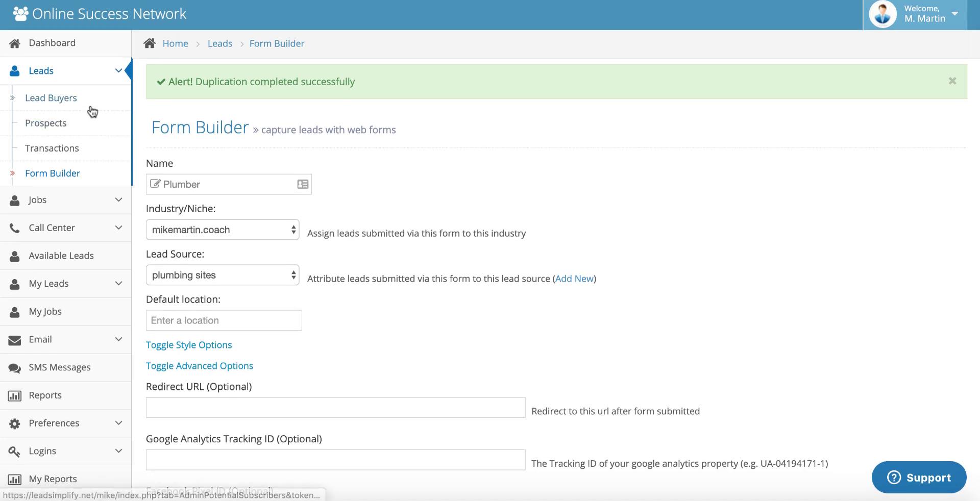
Go through Lead Buyers to the Leads list showing Milkman leads from milkman.org.uk
click(65, 102)
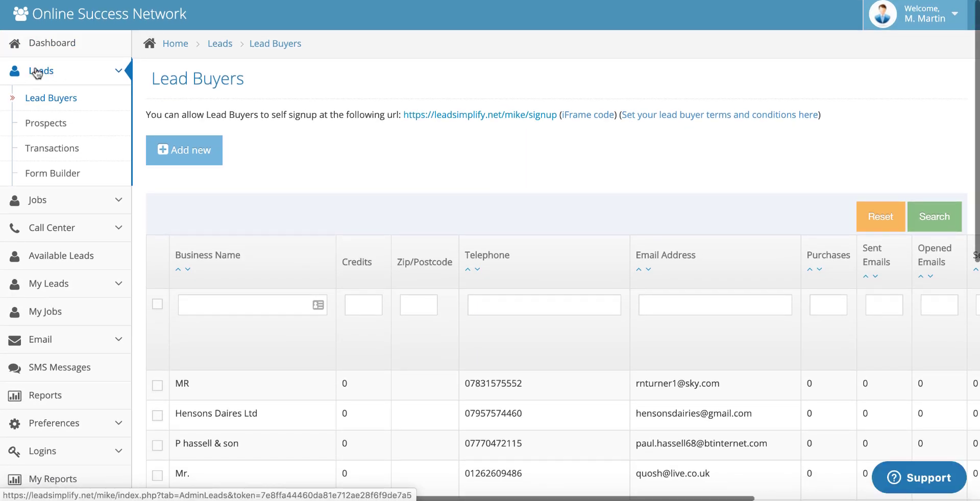
click(36, 73)
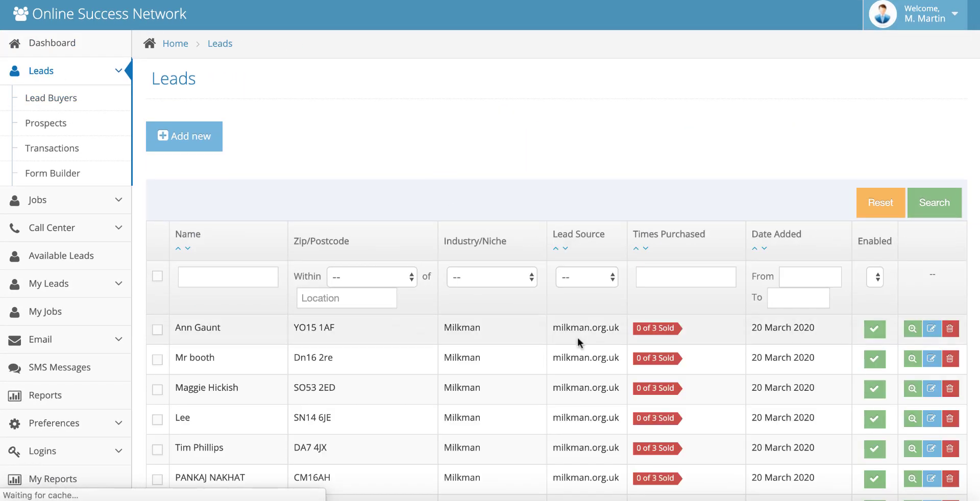
scroll(543, 233, down, 9)
scroll(543, 232, up, 4)
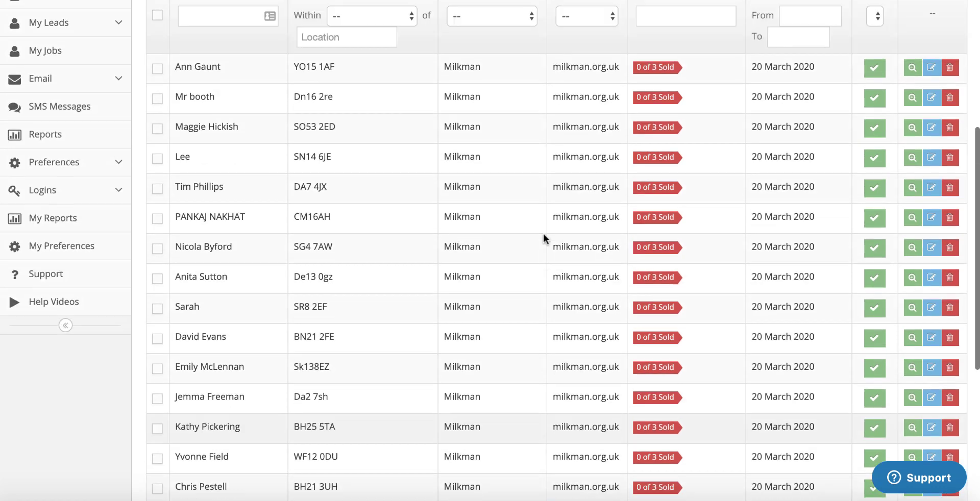
scroll(543, 232, up, 4)
View the Lead Source filter options and close them without applying a filter
click(608, 216)
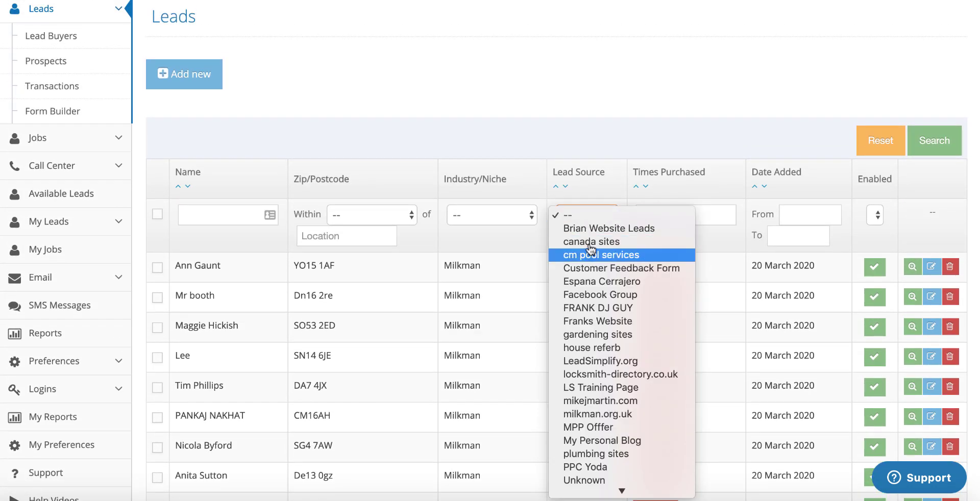
click(532, 68)
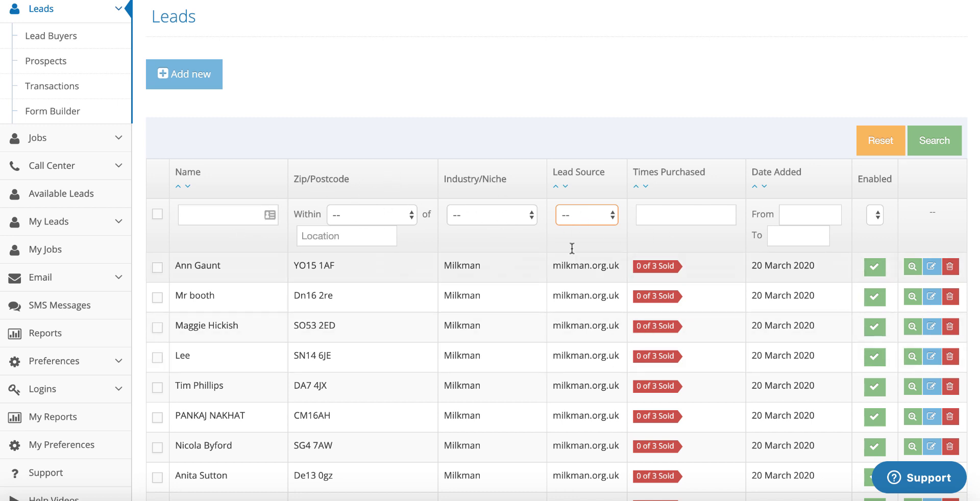
scroll(587, 260, down, 9)
scroll(603, 274, up, 5)
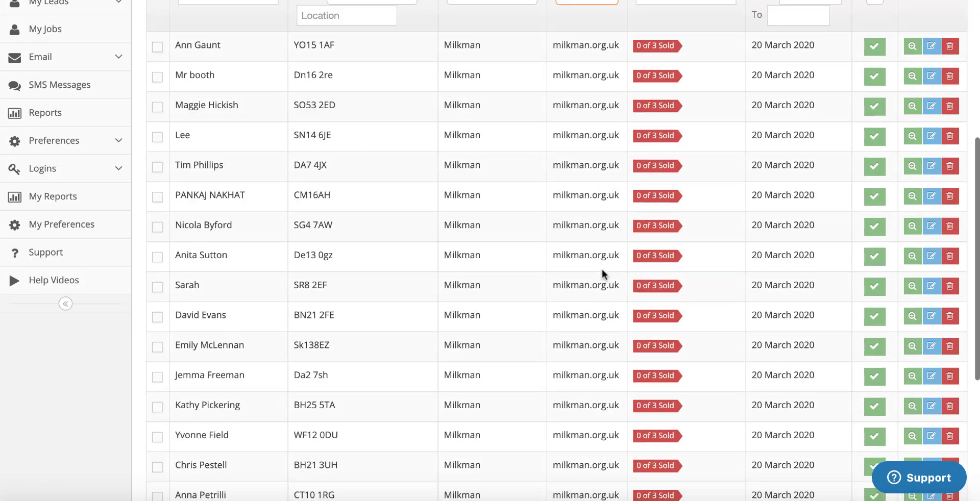
scroll(603, 274, up, 3)
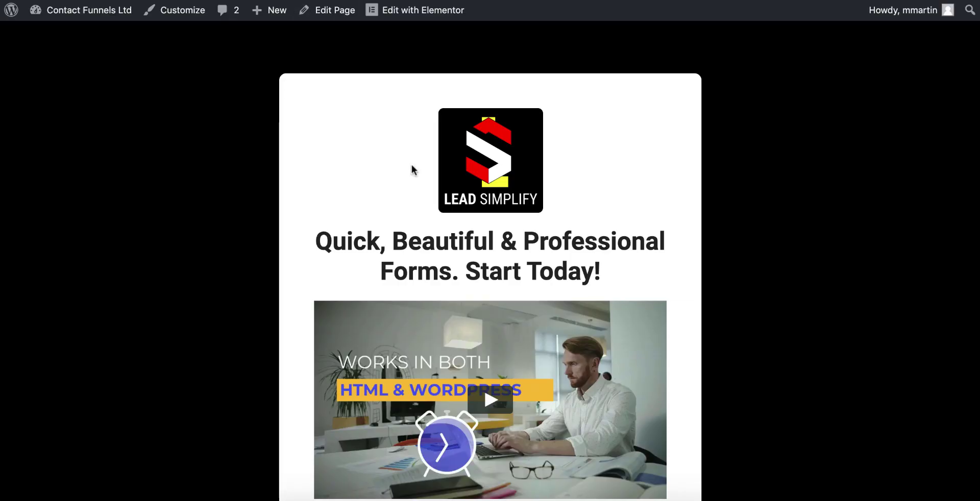
scroll(412, 168, down, 4)
scroll(412, 169, down, 15)
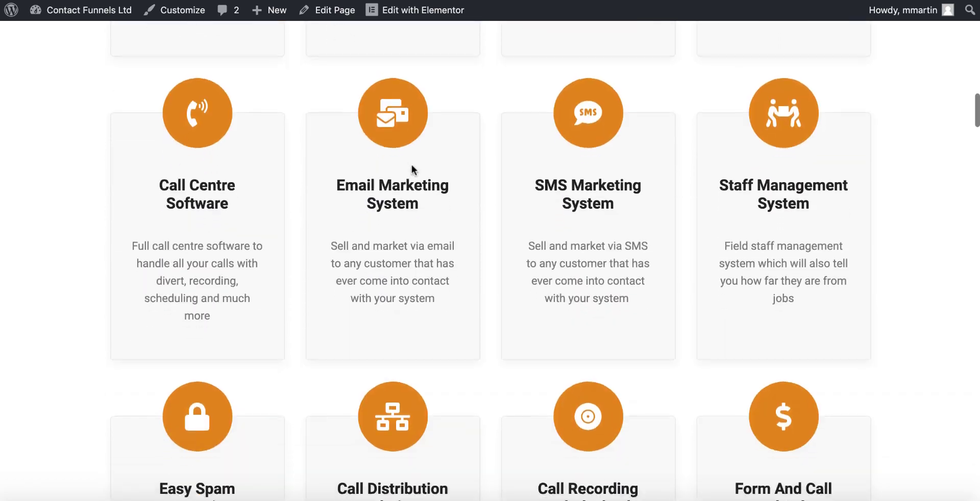
scroll(413, 169, down, 20)
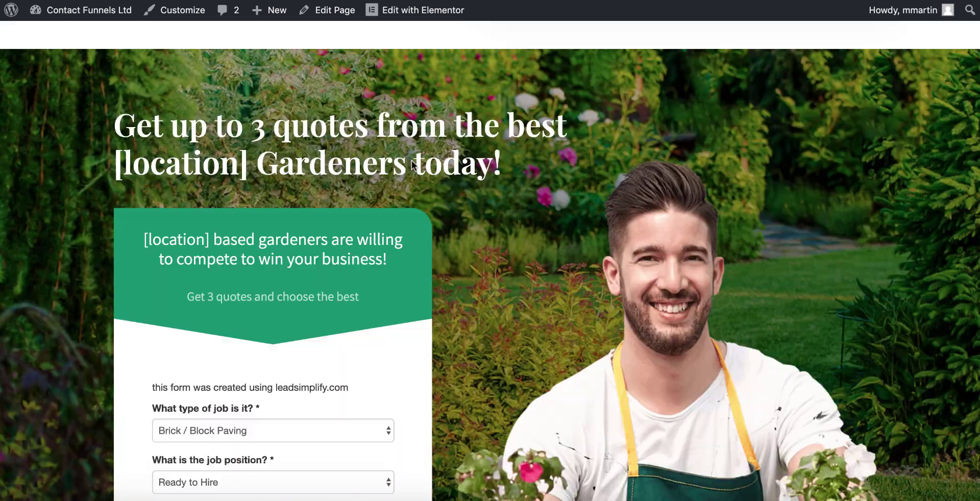
scroll(411, 160, down, 20)
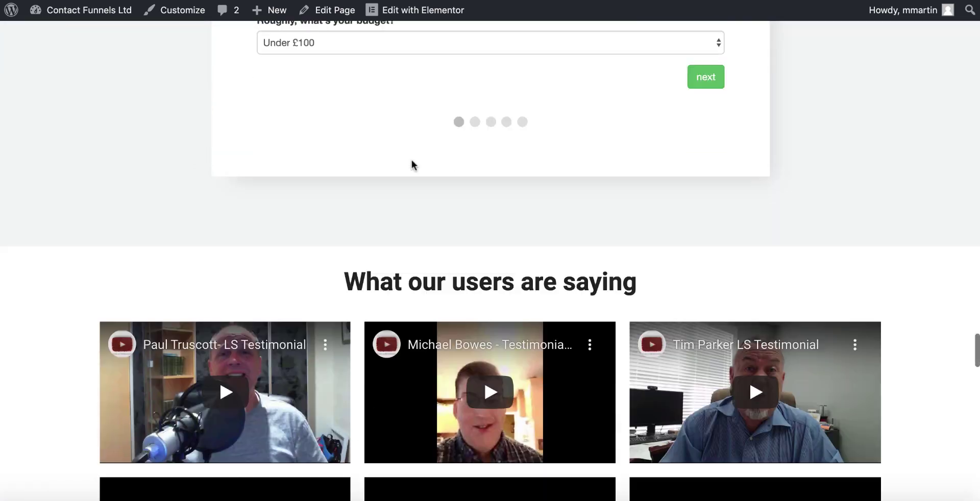
scroll(412, 163, down, 20)
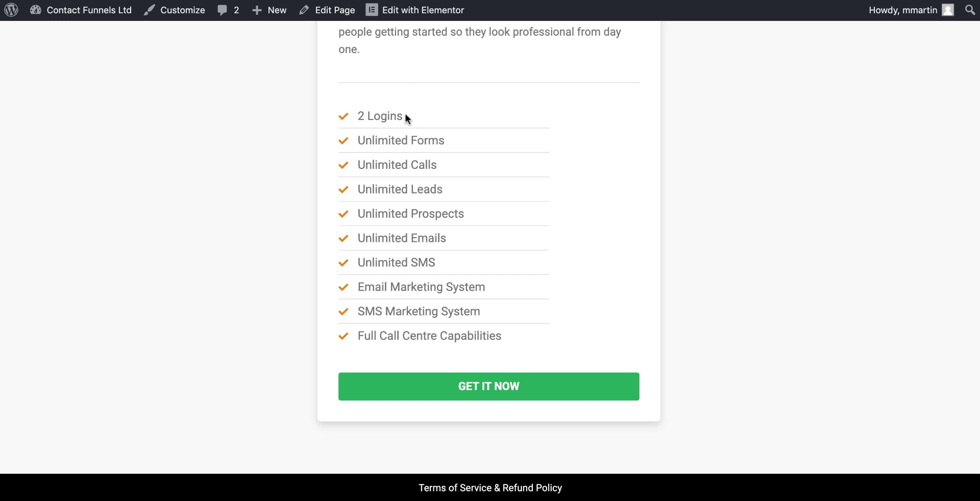
scroll(406, 117, up, 3)
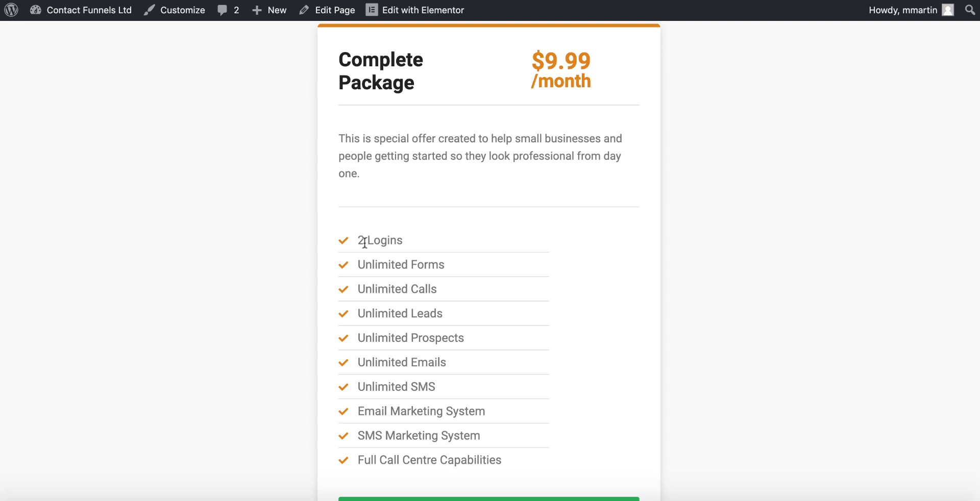
scroll(419, 255, down, 2)
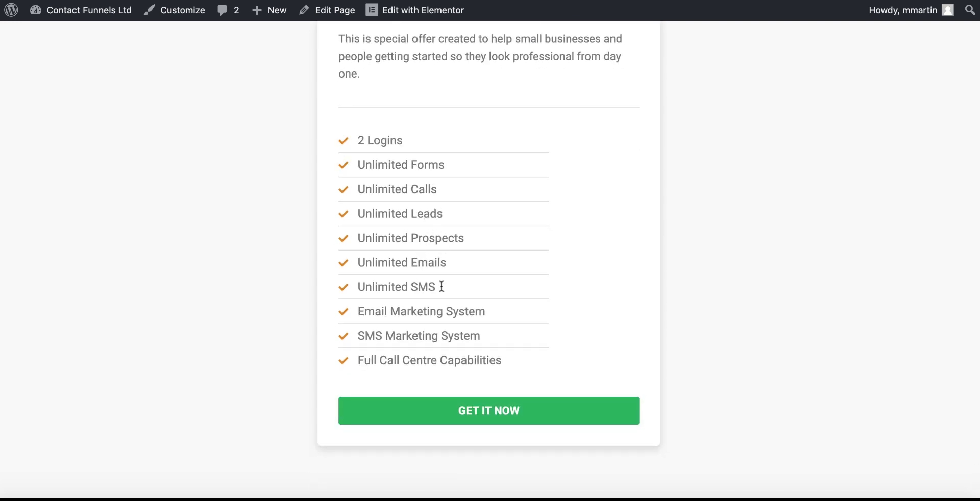